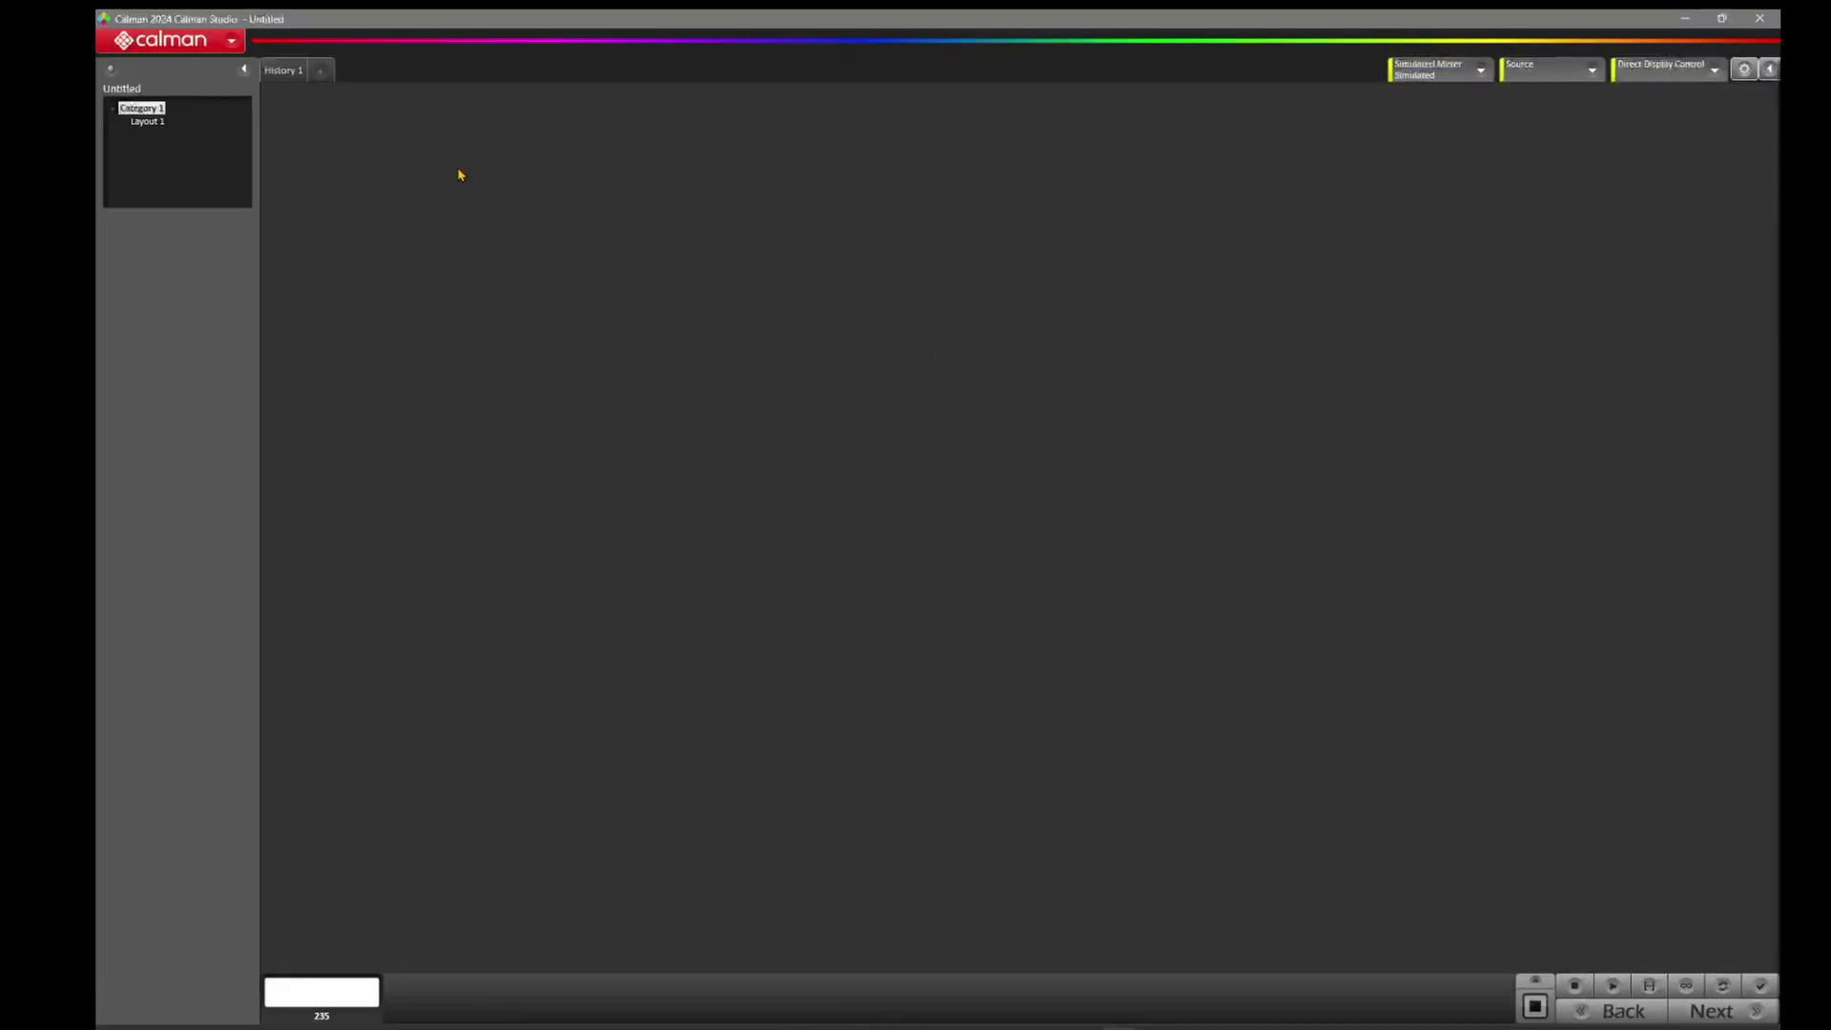
Load the Meter Profiling workflow template, advance to Hardware Connect and start finding meters.
left_click(201, 50)
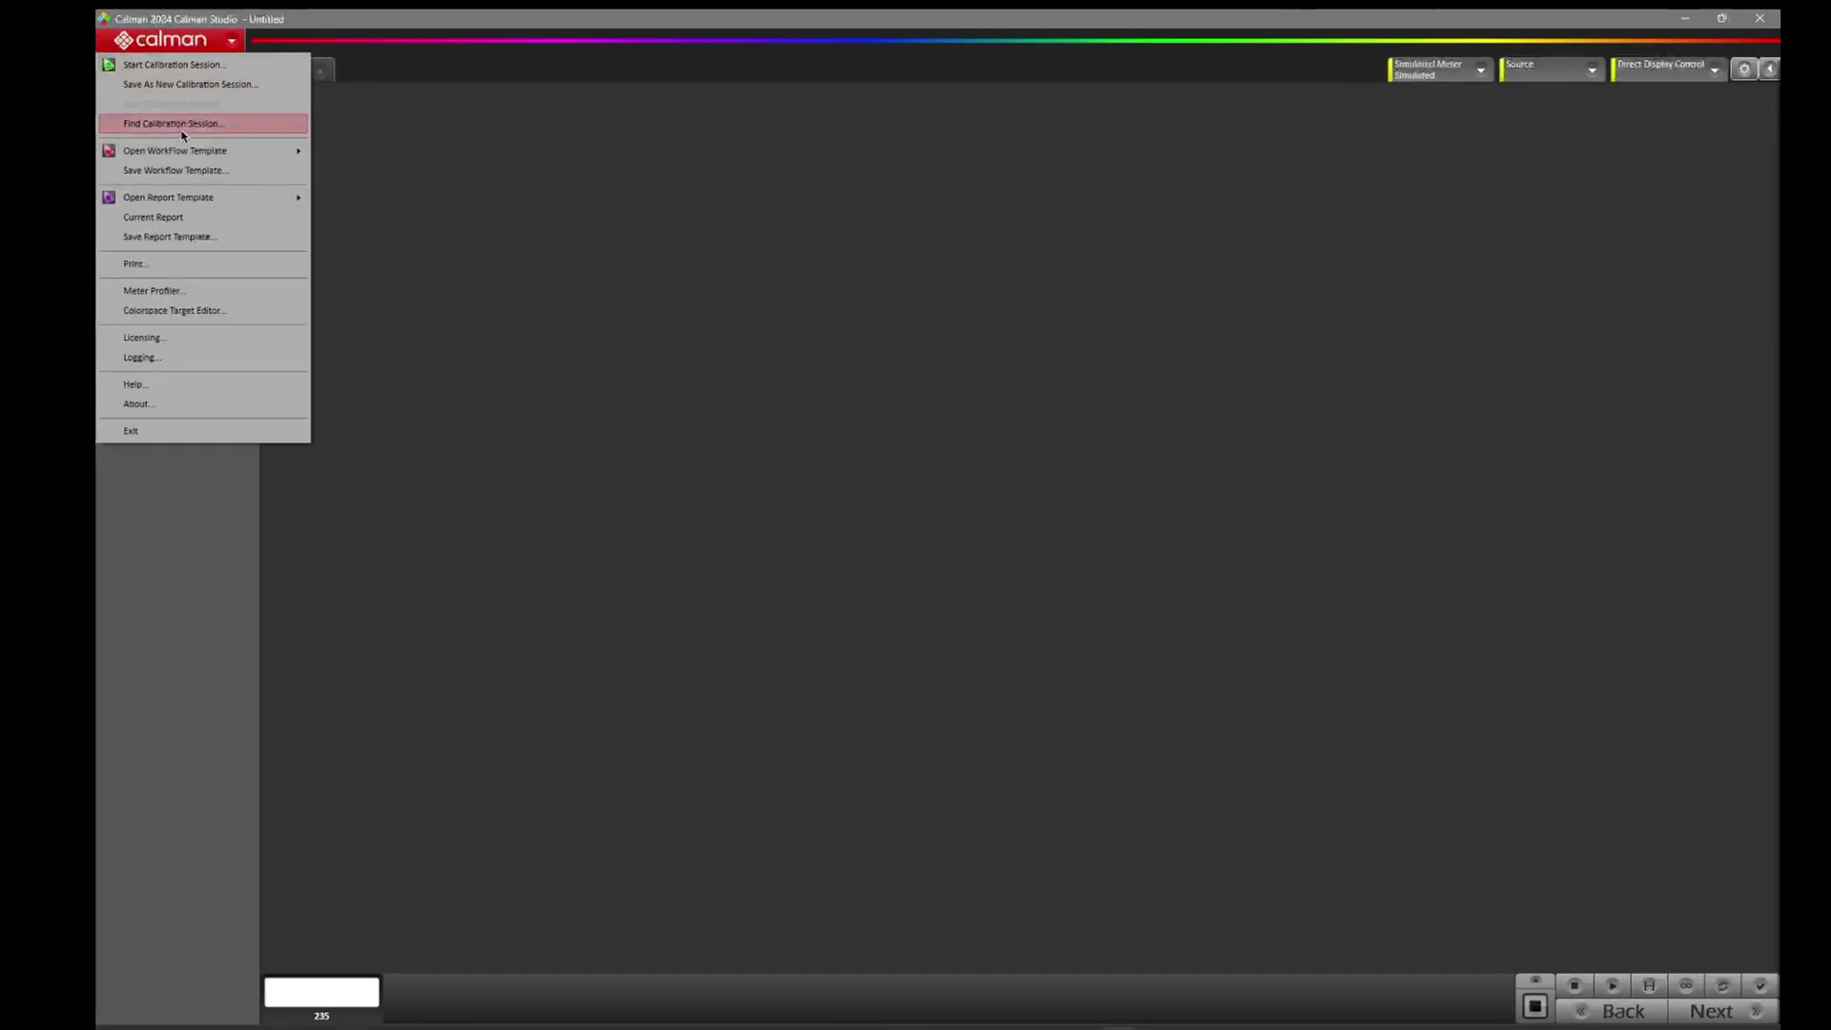
mouse_move(179, 149)
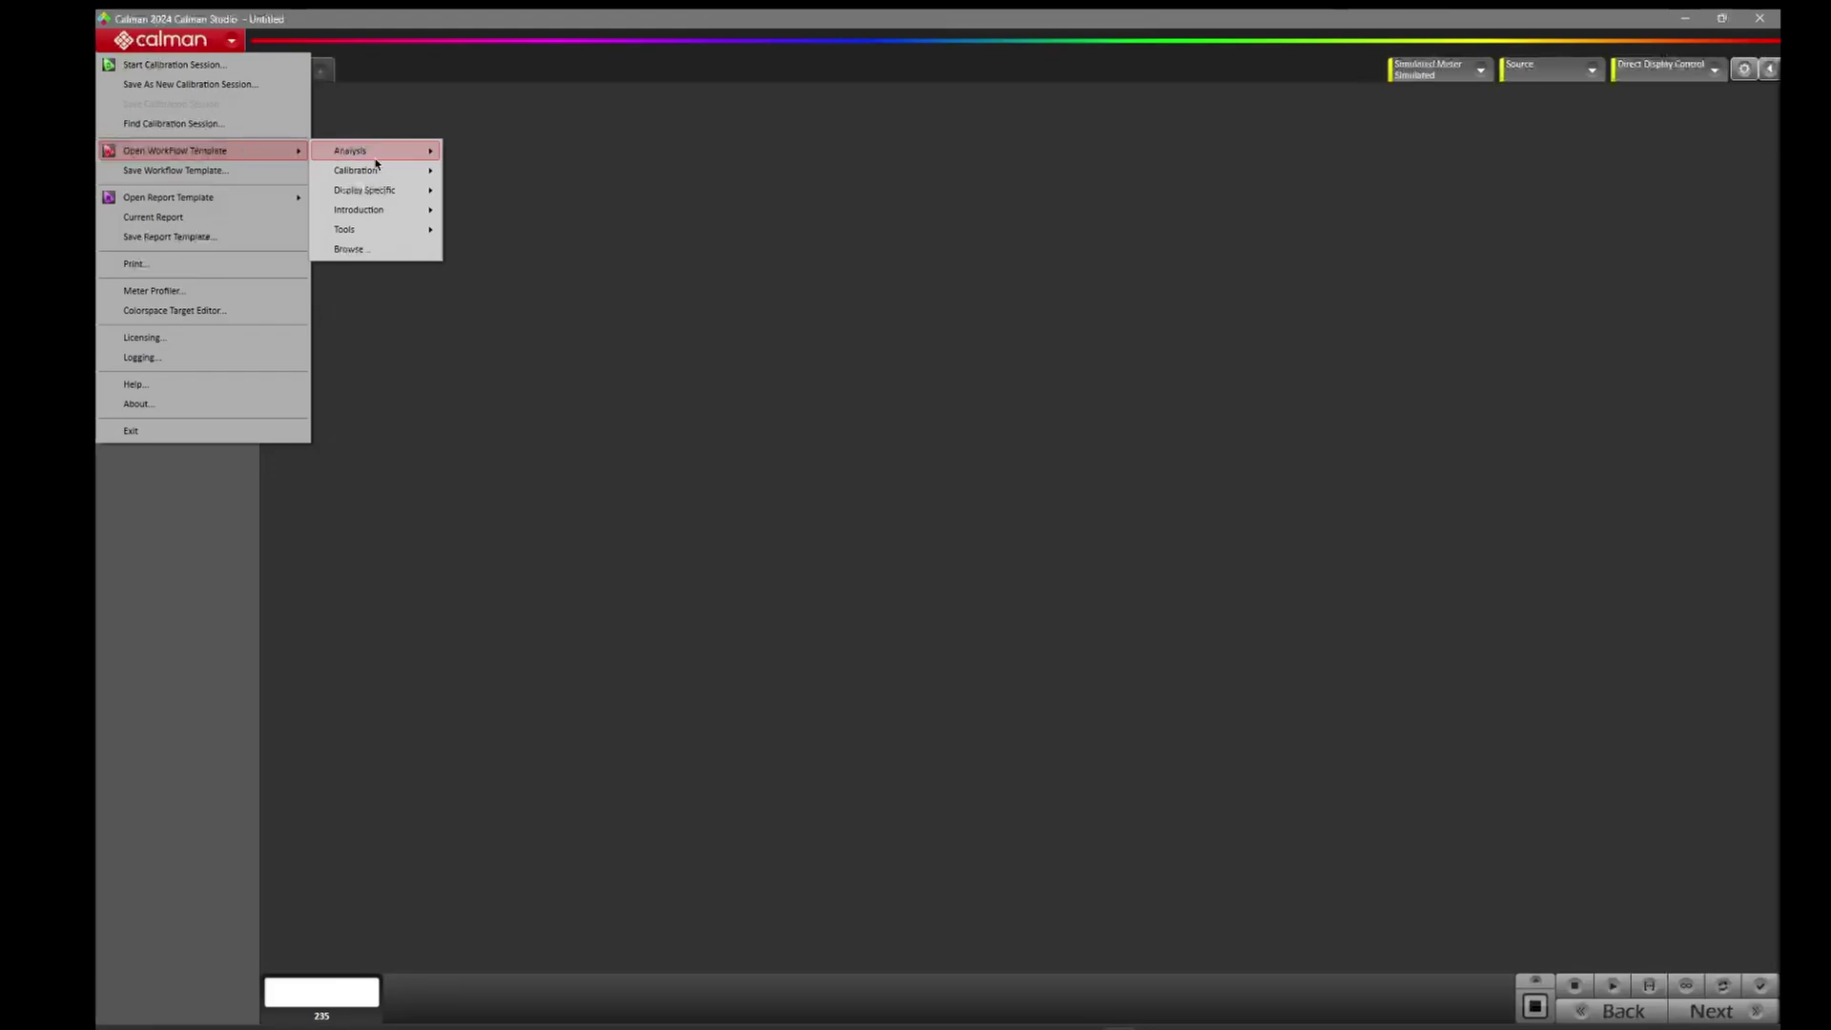
left_click(349, 248)
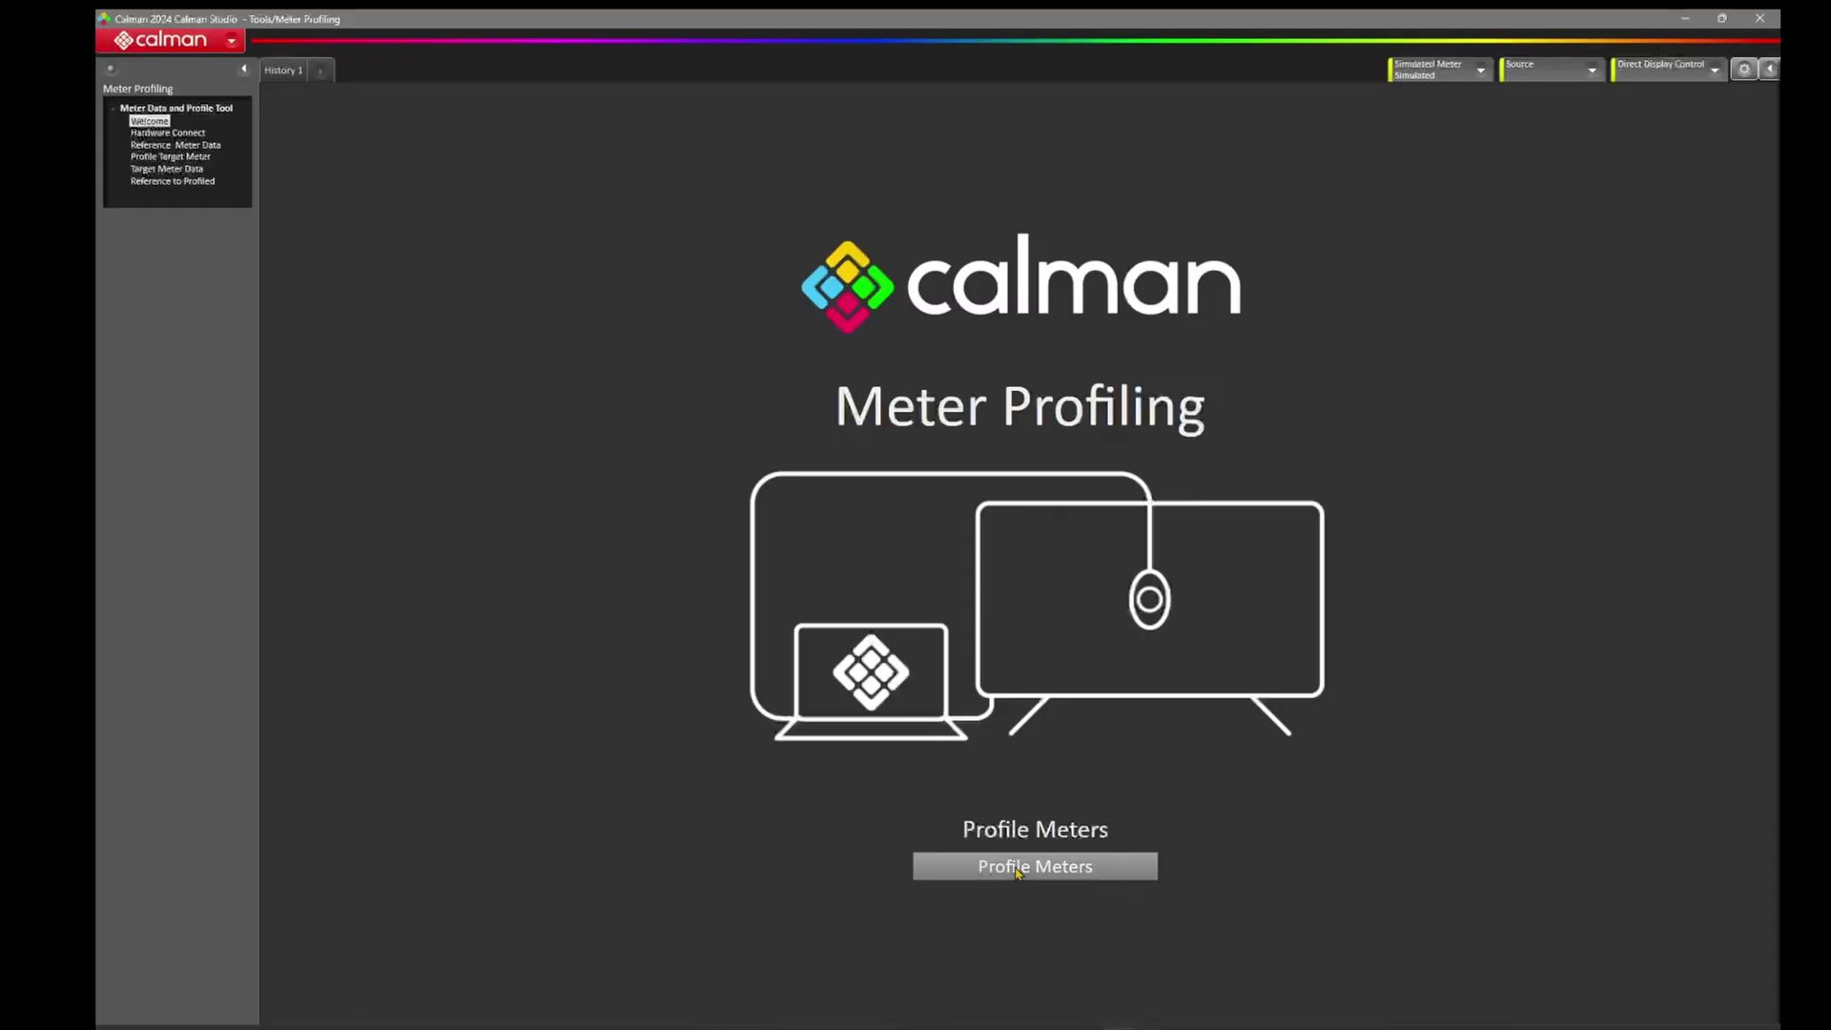
left_click(1017, 870)
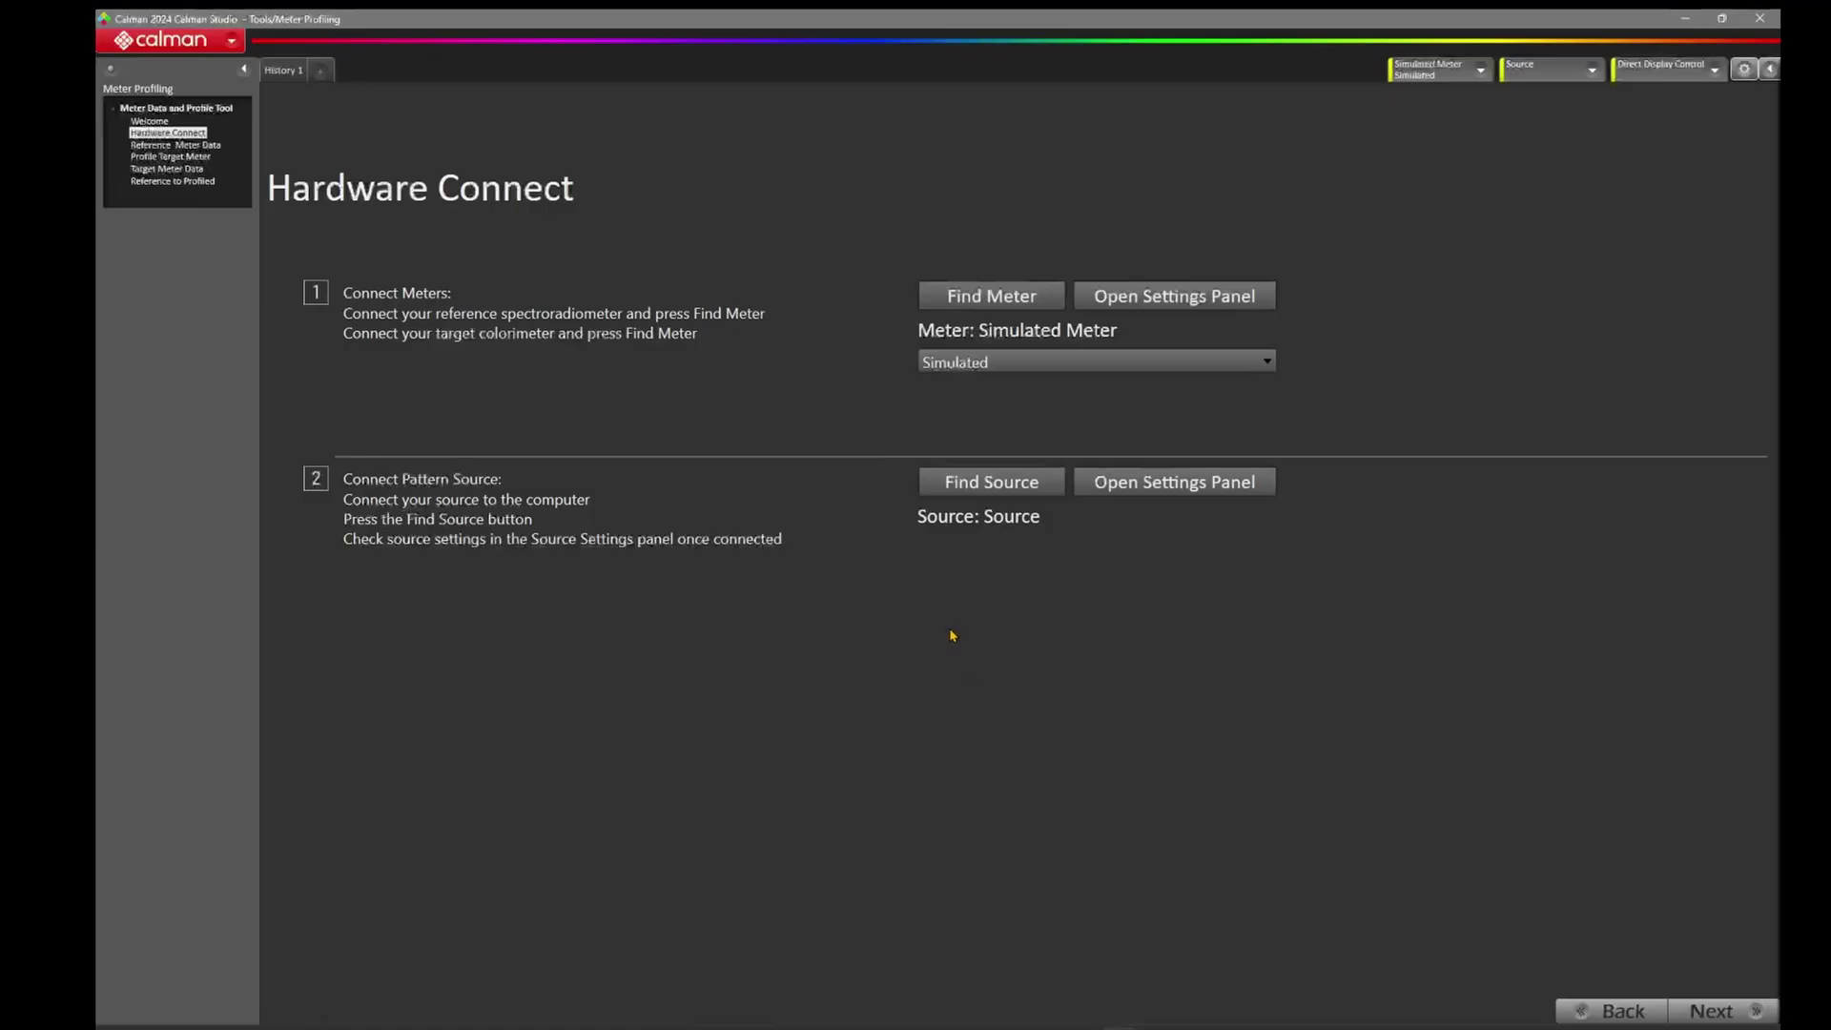
left_click(980, 299)
Search for meters on serial port com7.
left_click(876, 371)
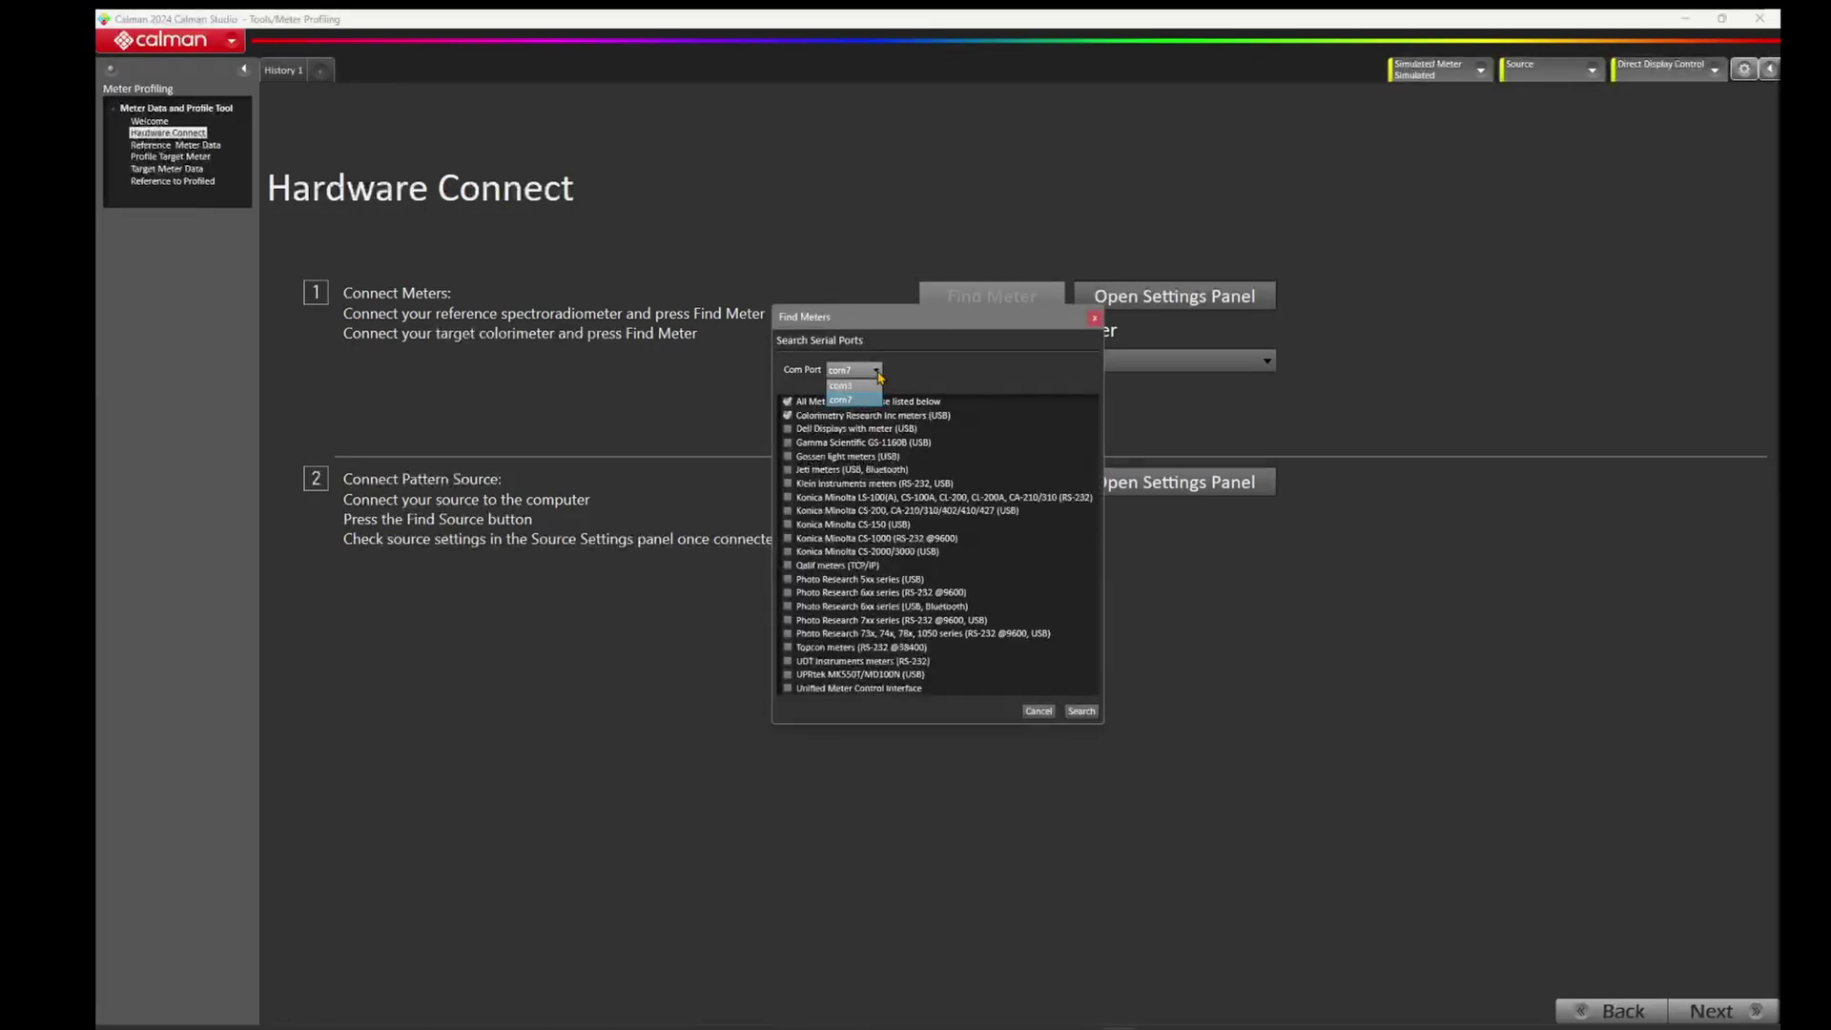
left_click(869, 400)
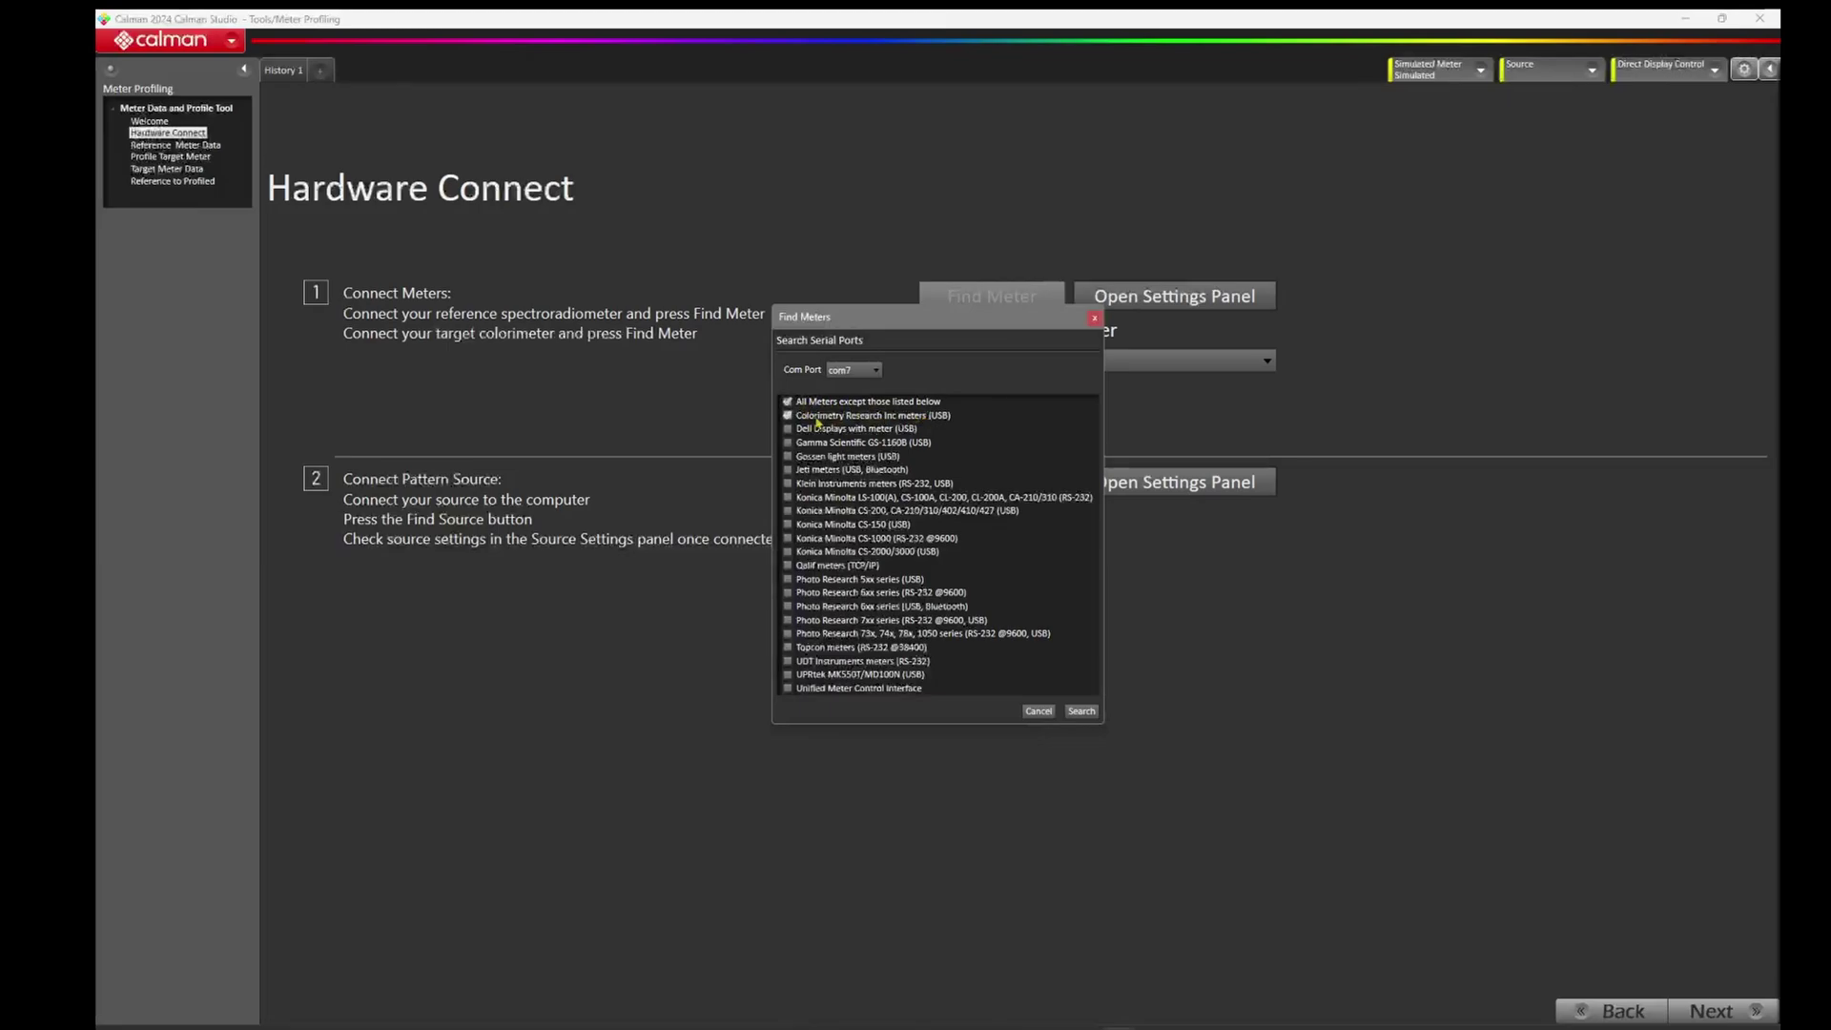
left_click(1086, 712)
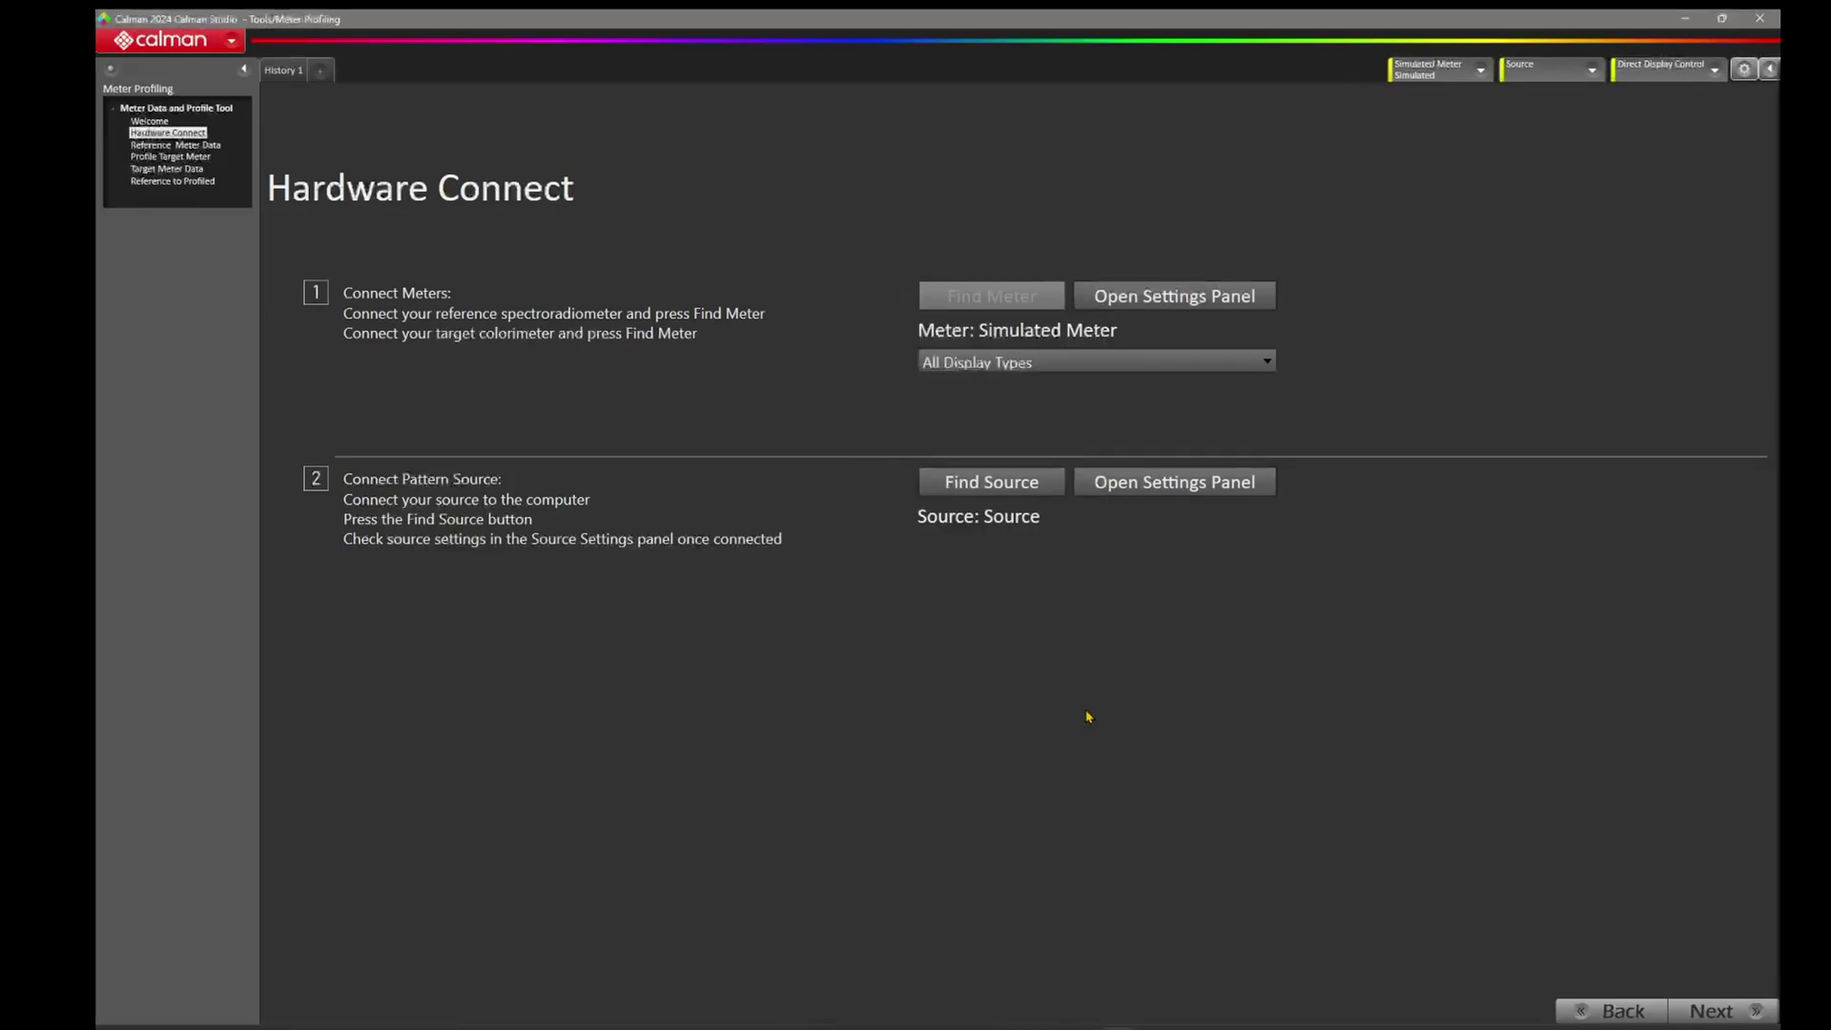
Make the Colorimetry Research CR-300 the active meter in Meter Settings.
left_click(1387, 76)
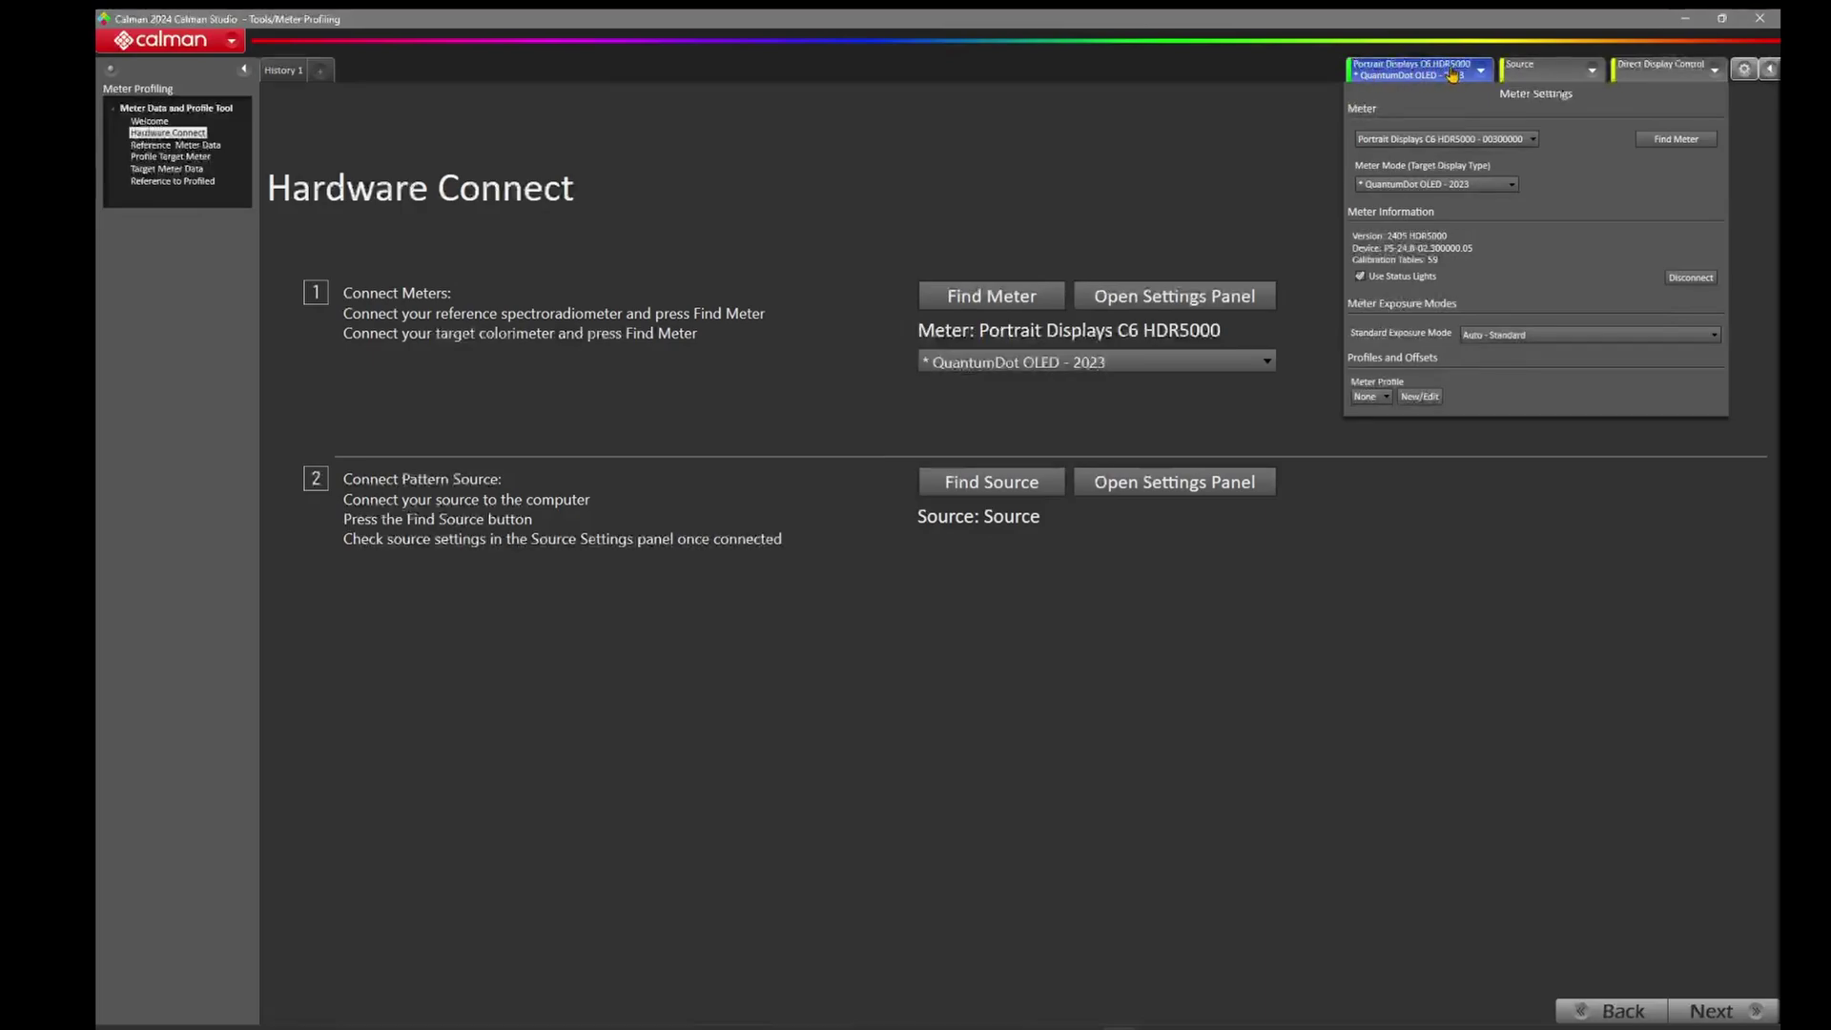
left_click(1453, 140)
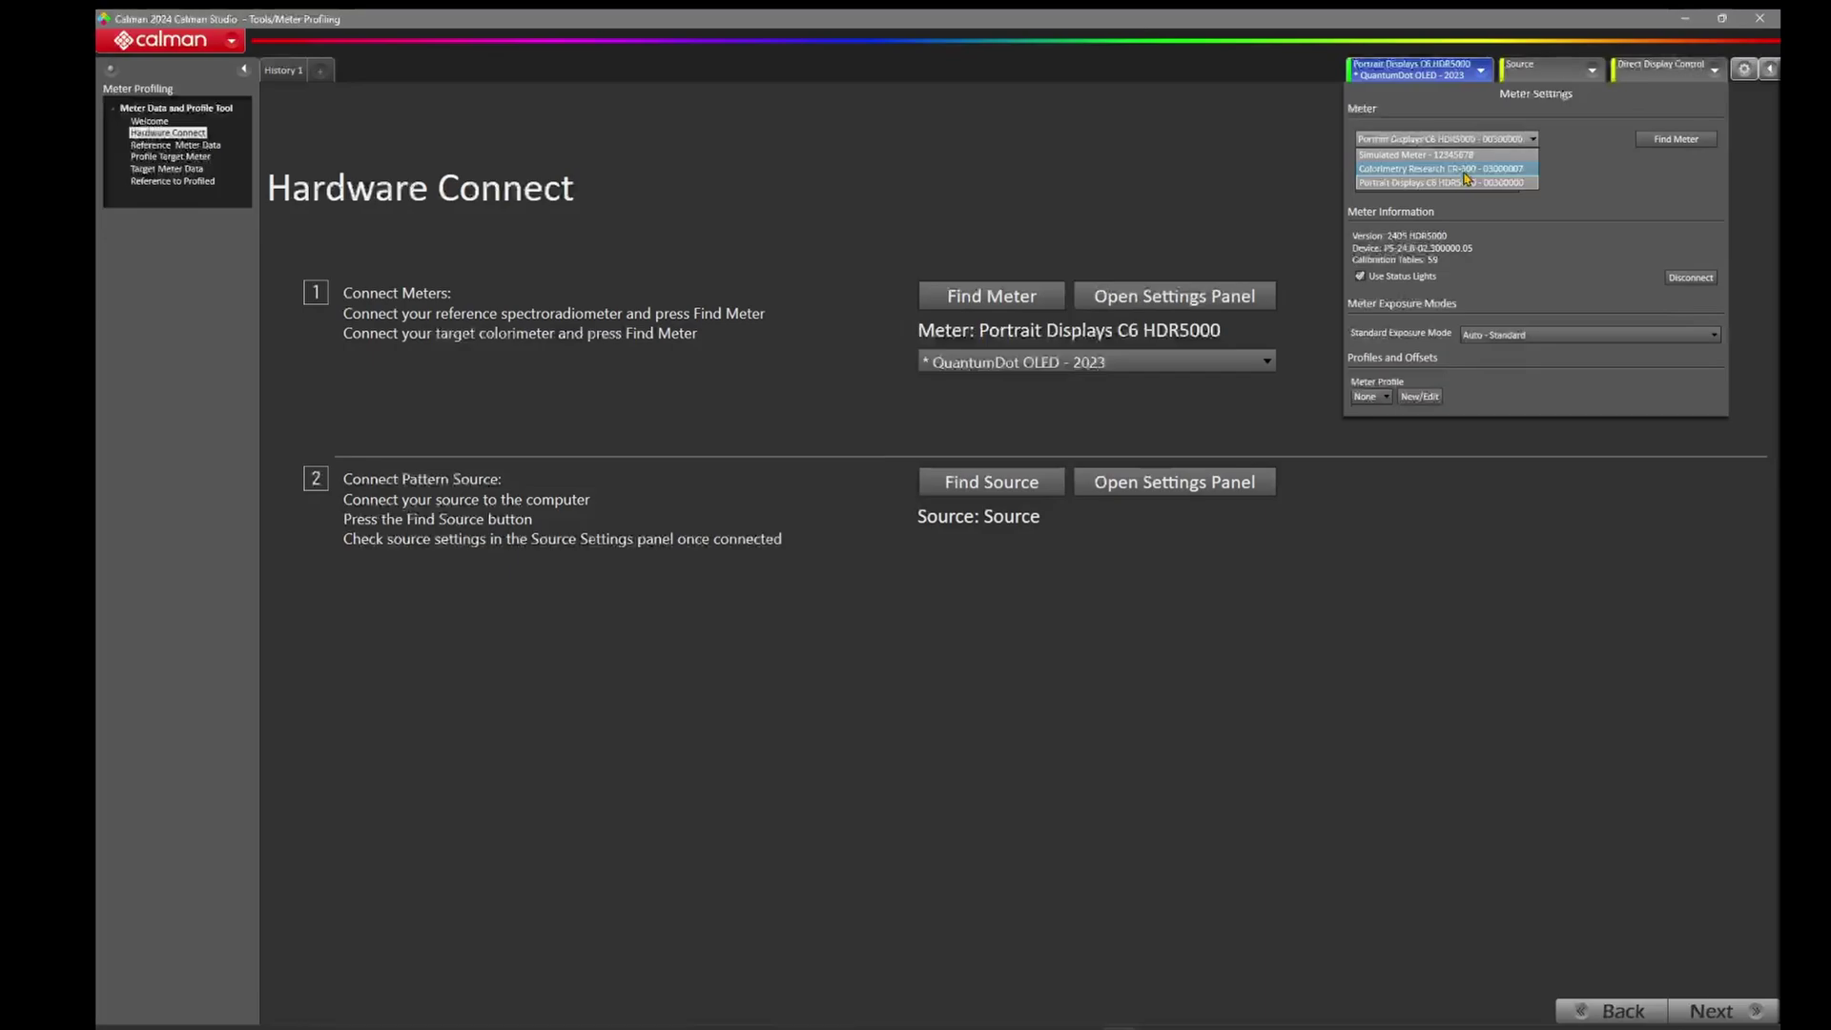
left_click(1470, 169)
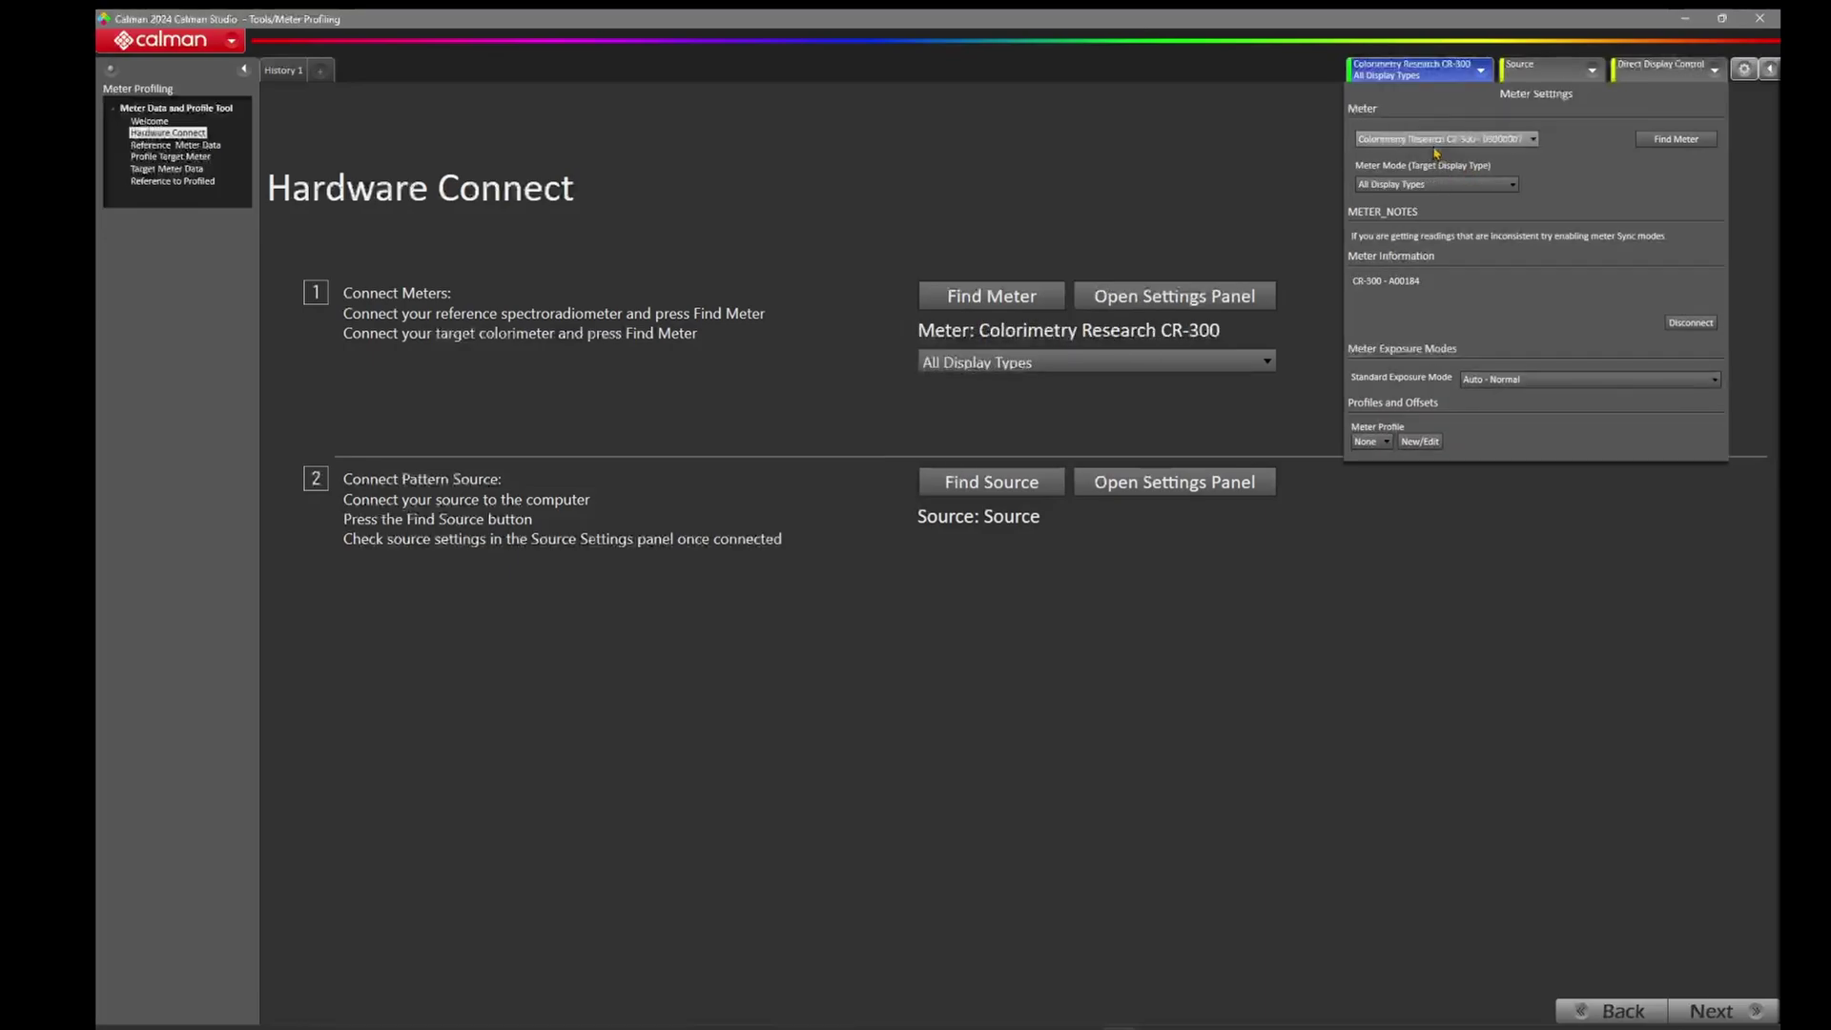
left_click(1141, 563)
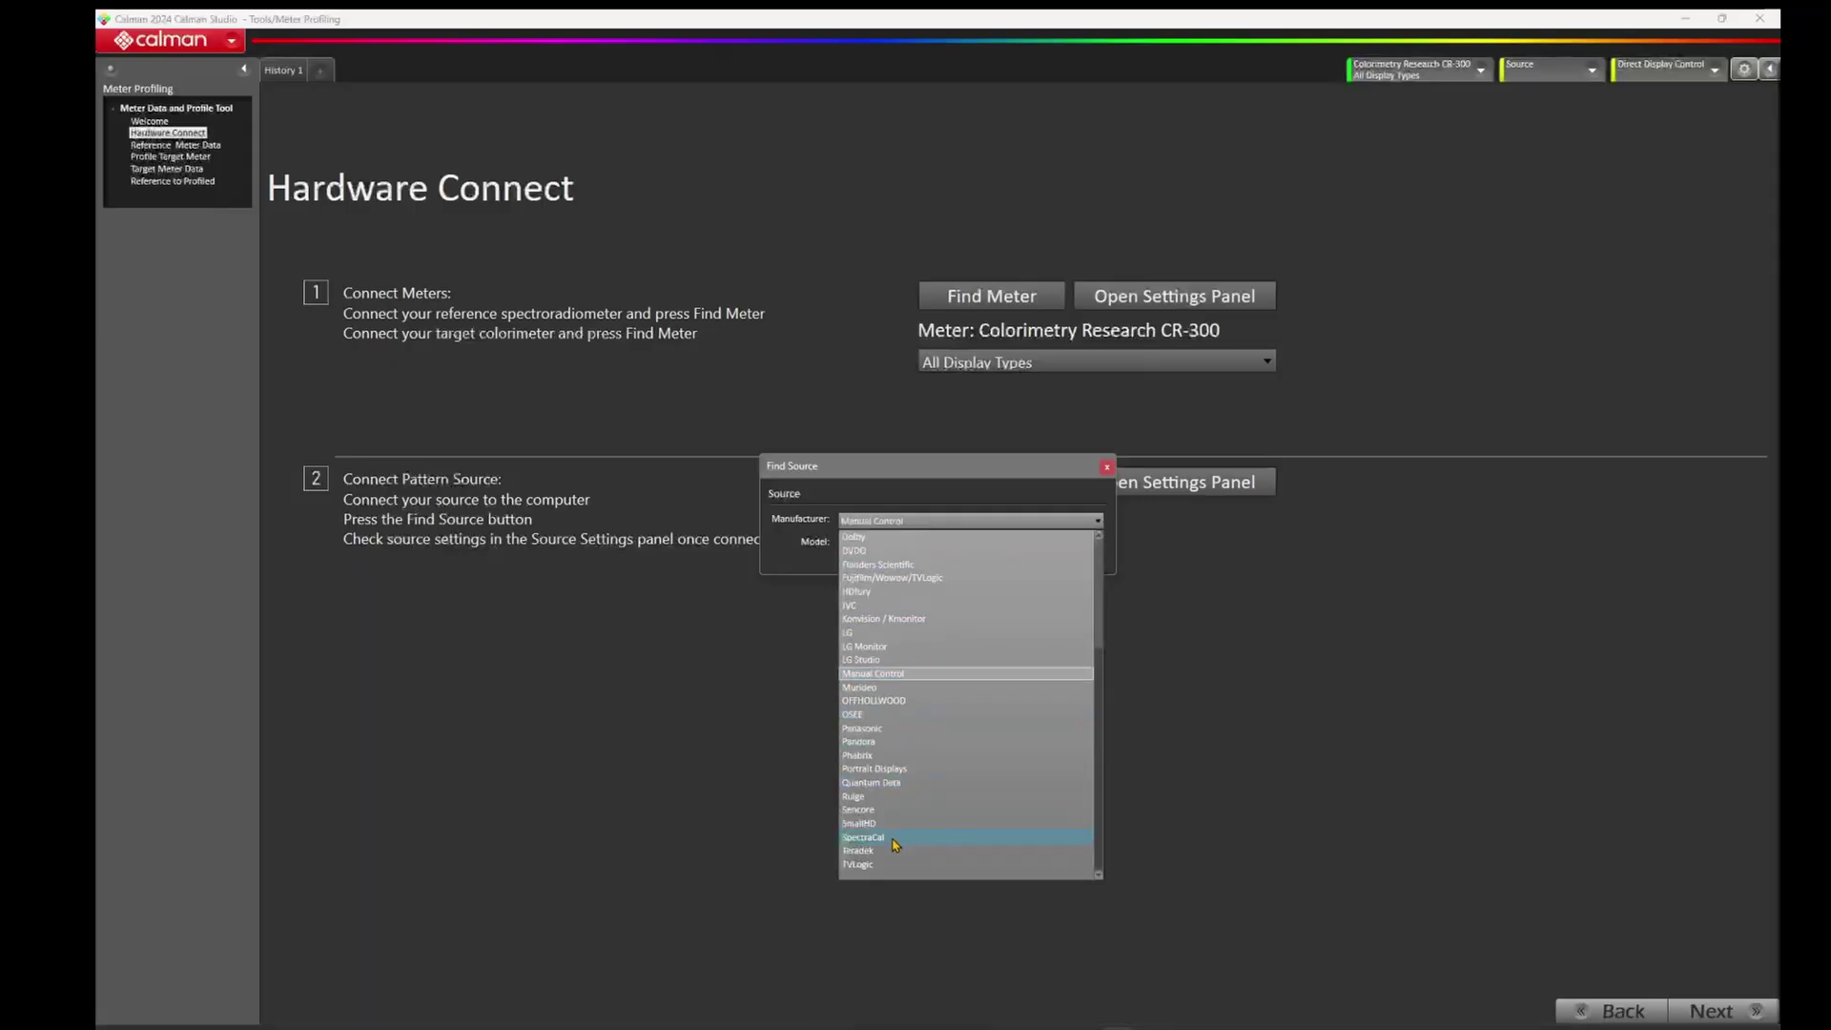
Connect the Portrait Displays G1 source at its found address and advance to Reference Meter Data.
left_click(907, 769)
left_click(907, 544)
left_click(907, 575)
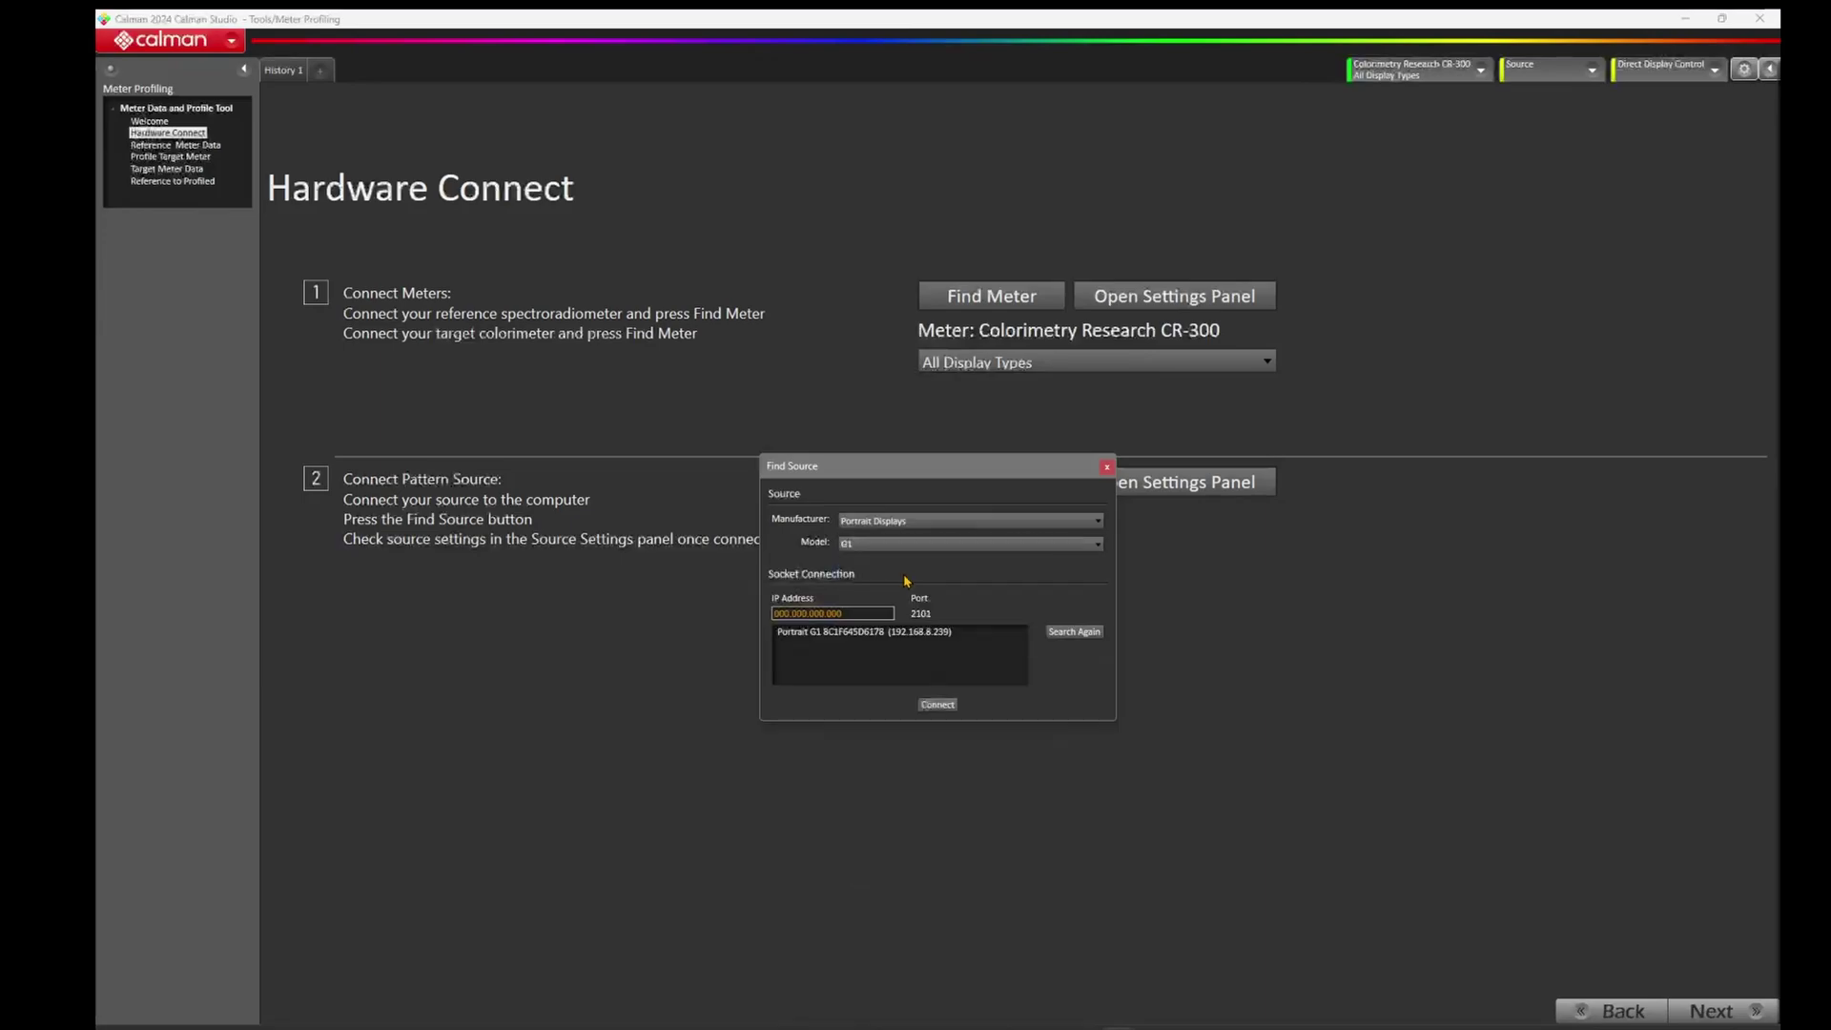
left_click(813, 633)
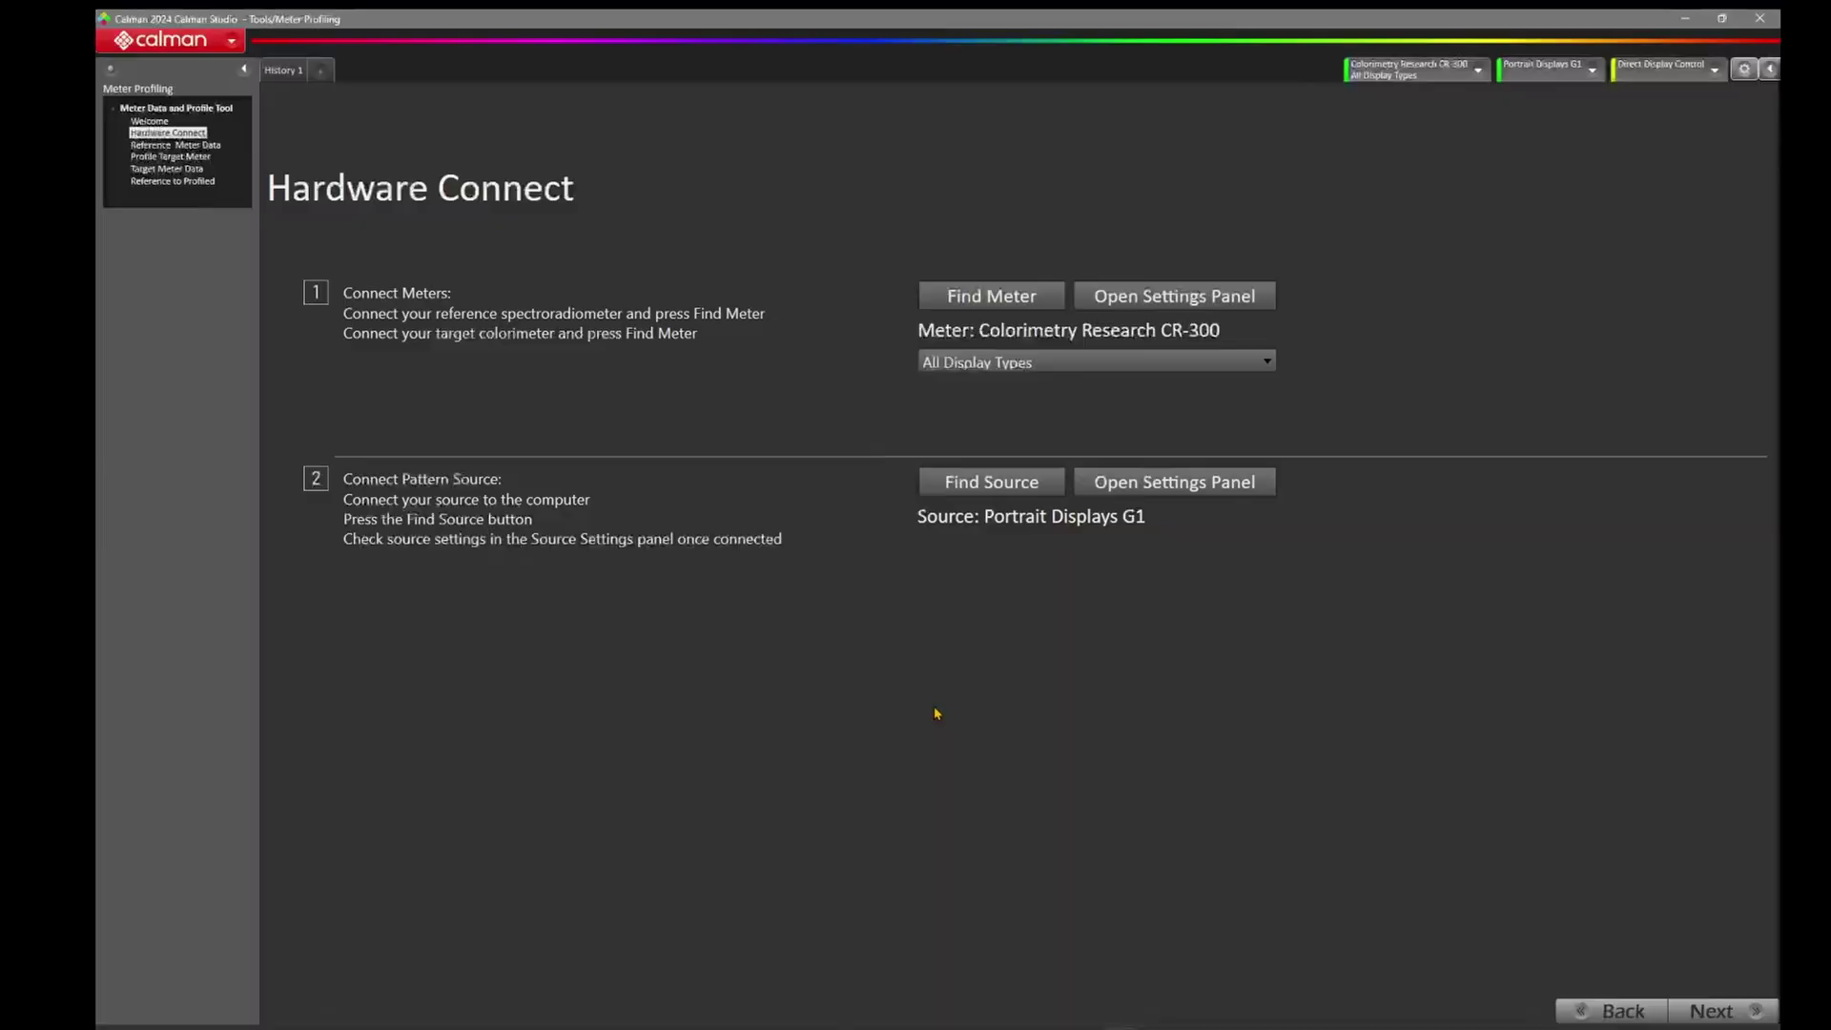
left_click(1724, 1011)
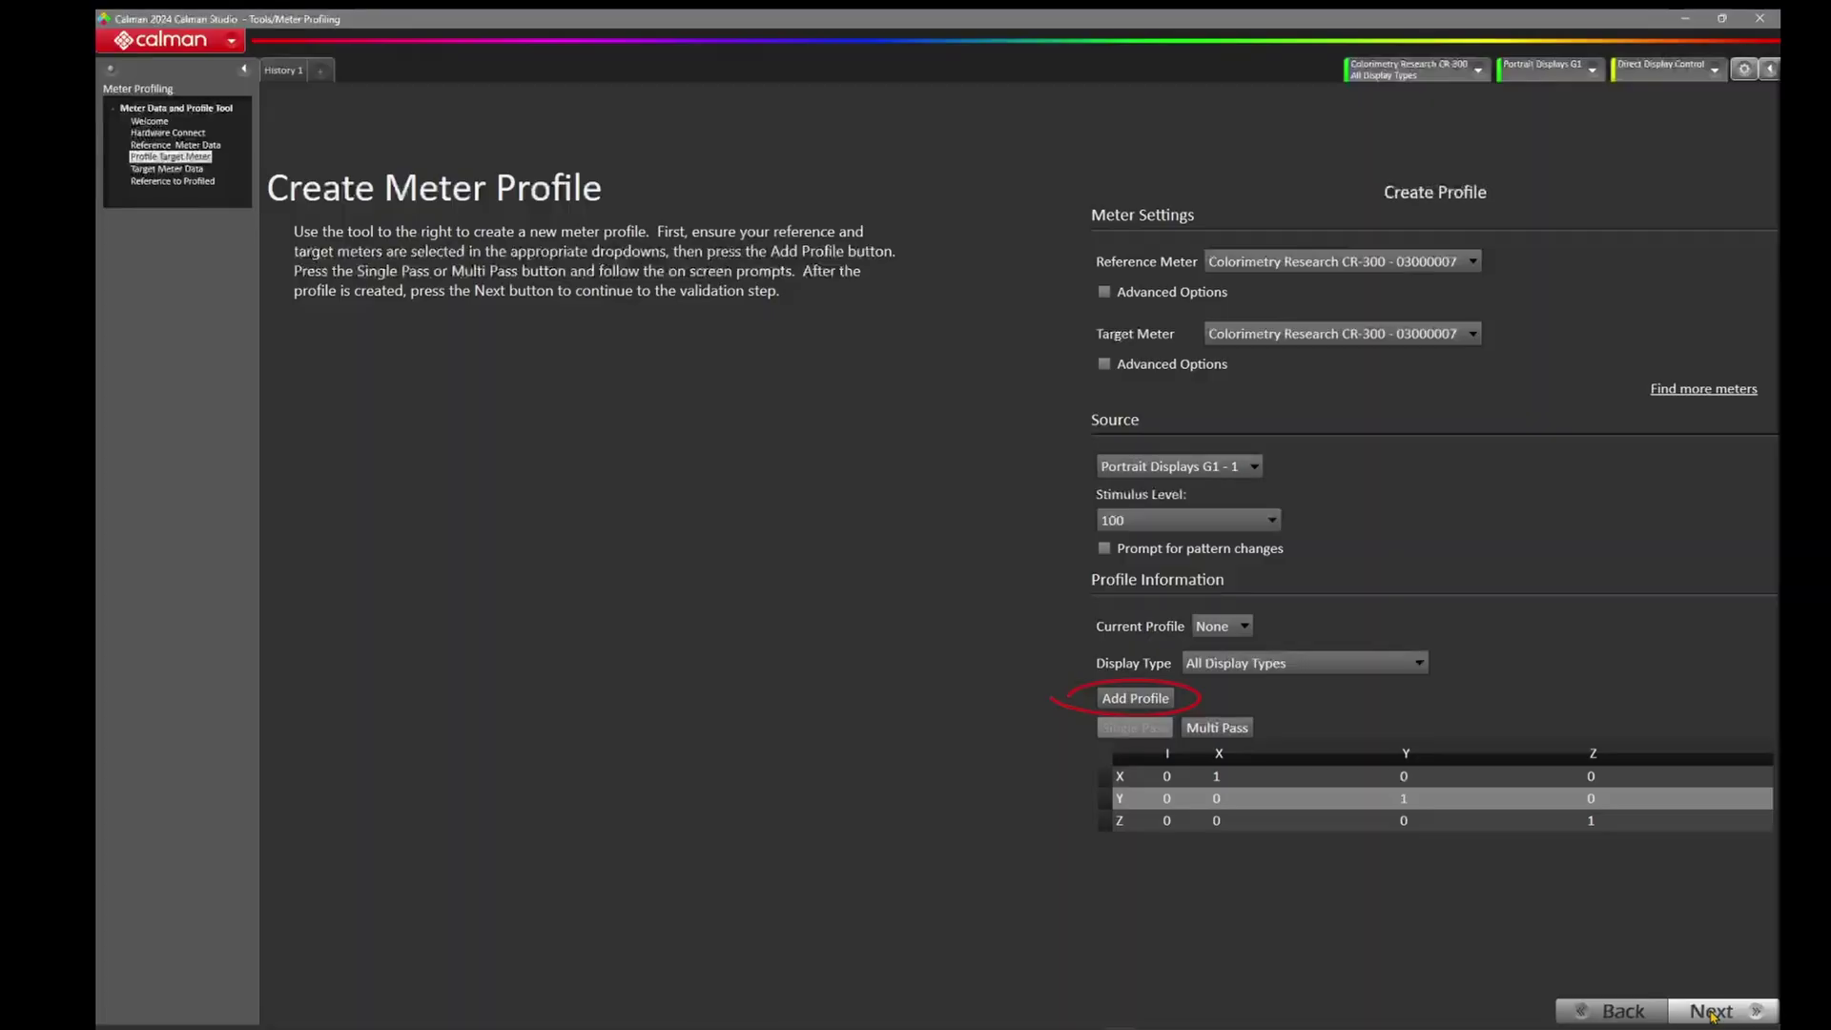
Leave Current Profile as None and advance to Profile Validation.
left_click(1712, 1013)
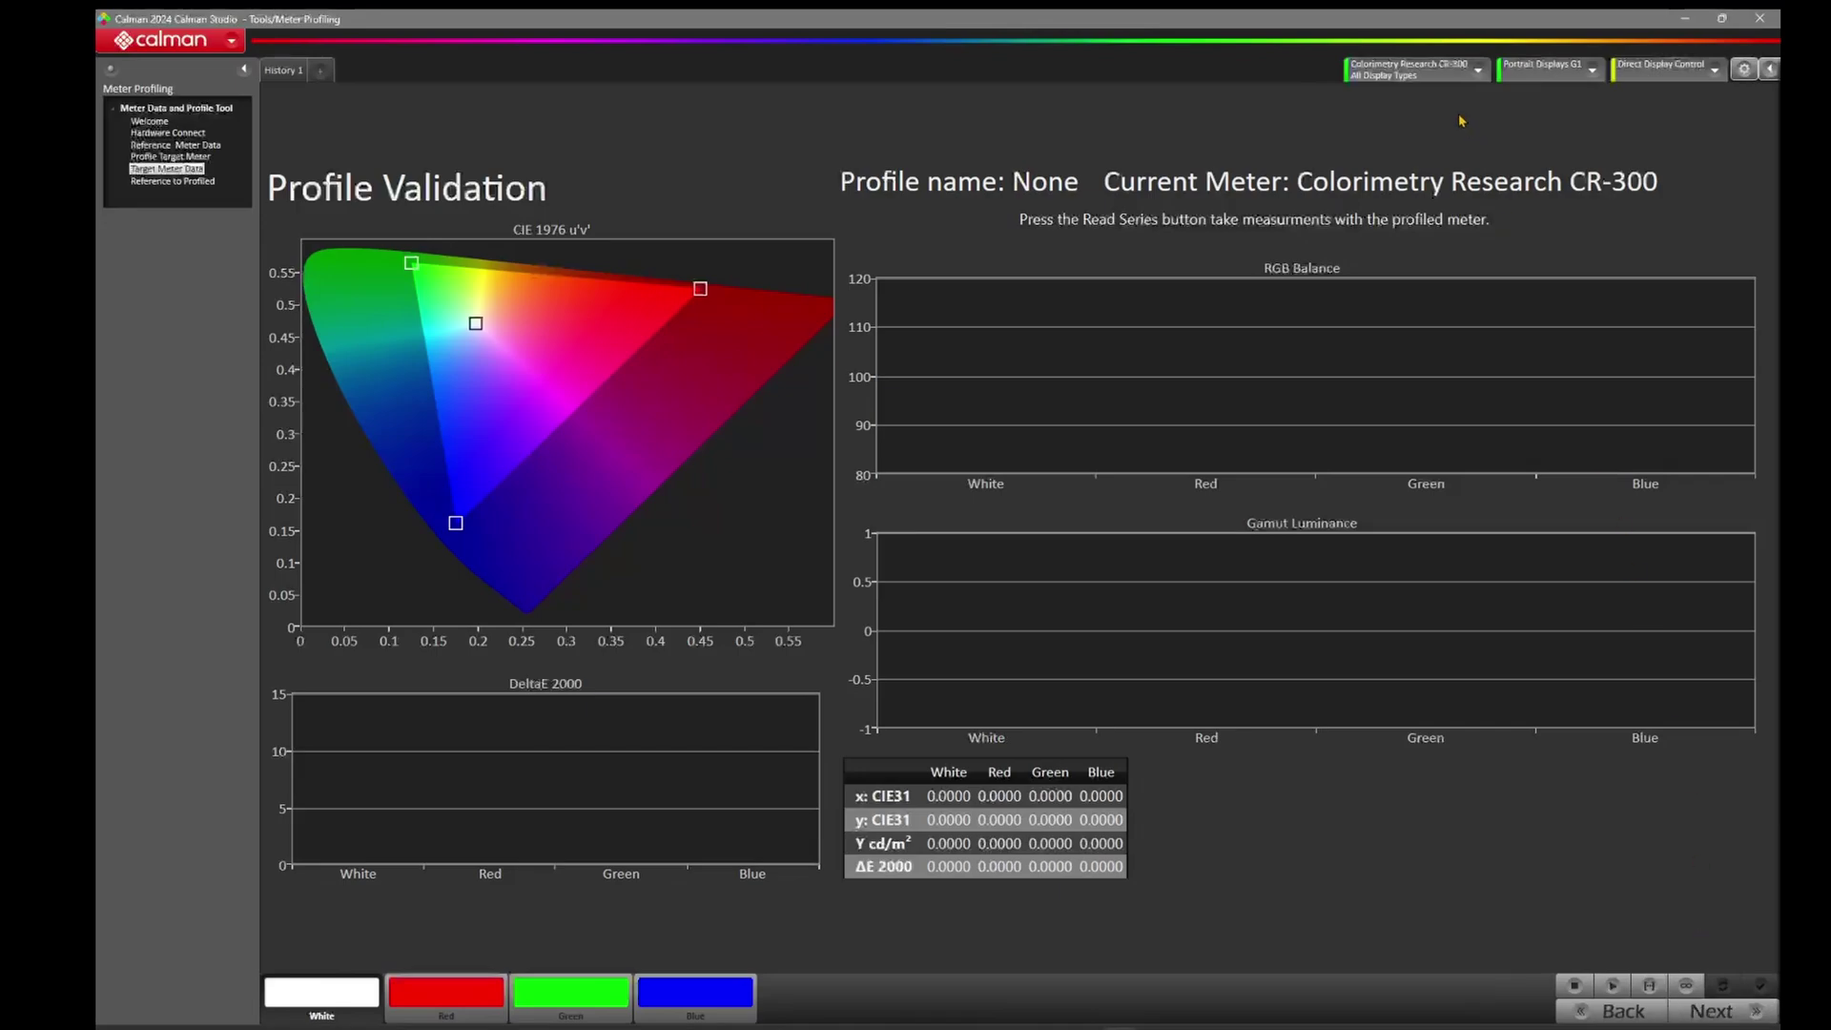
Switch the active meter to the Portrait Displays C6 HDR5000 and list its Meter Mode options.
left_click(1433, 75)
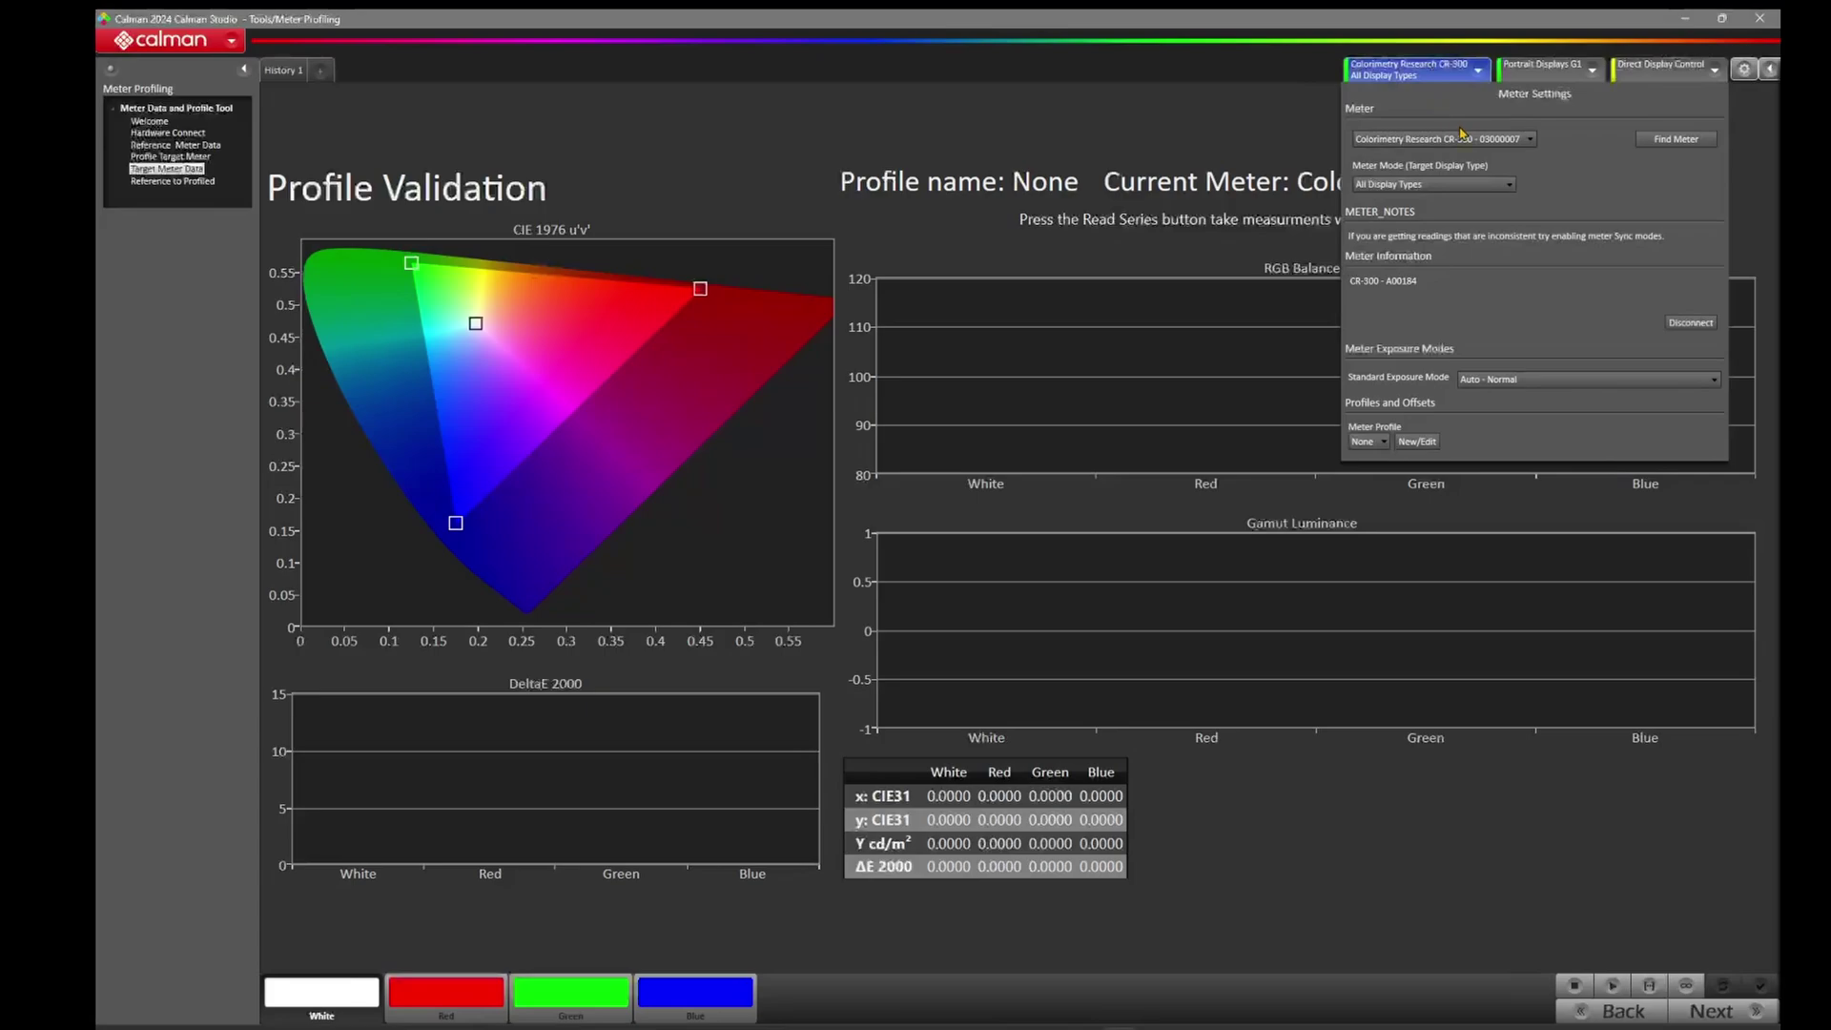
left_click(1462, 138)
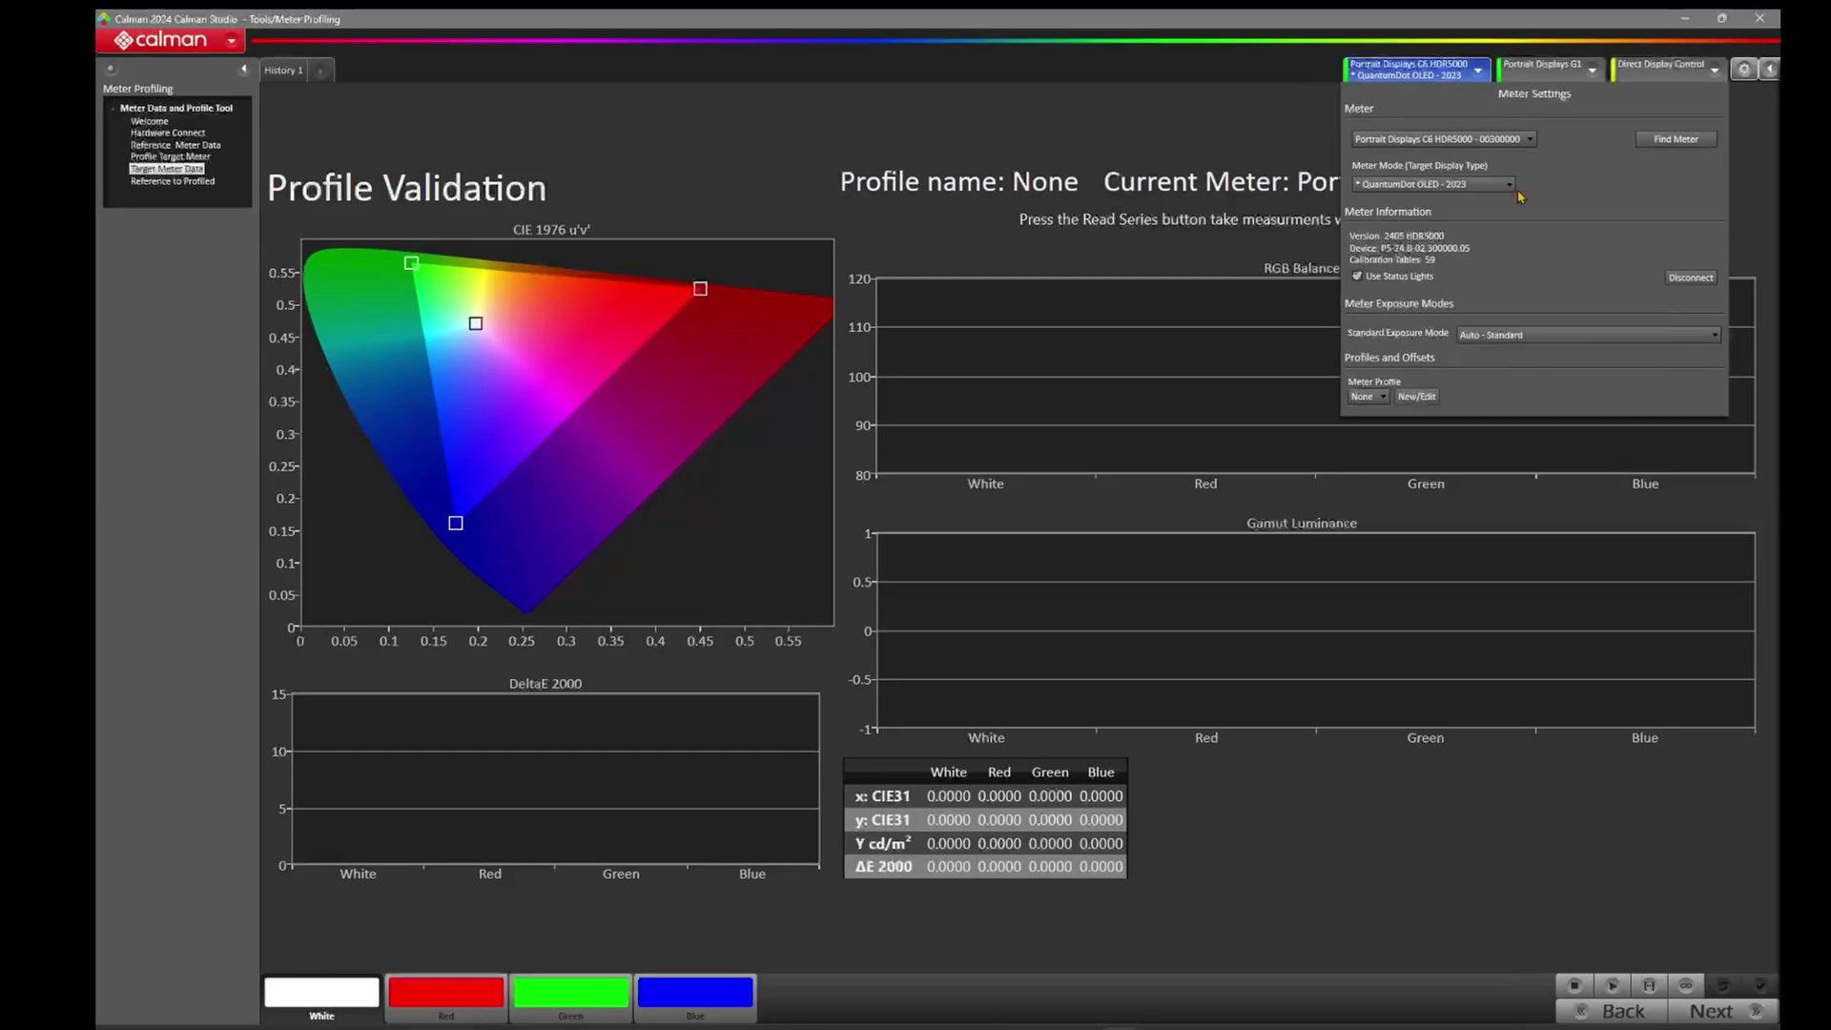
left_click(1506, 186)
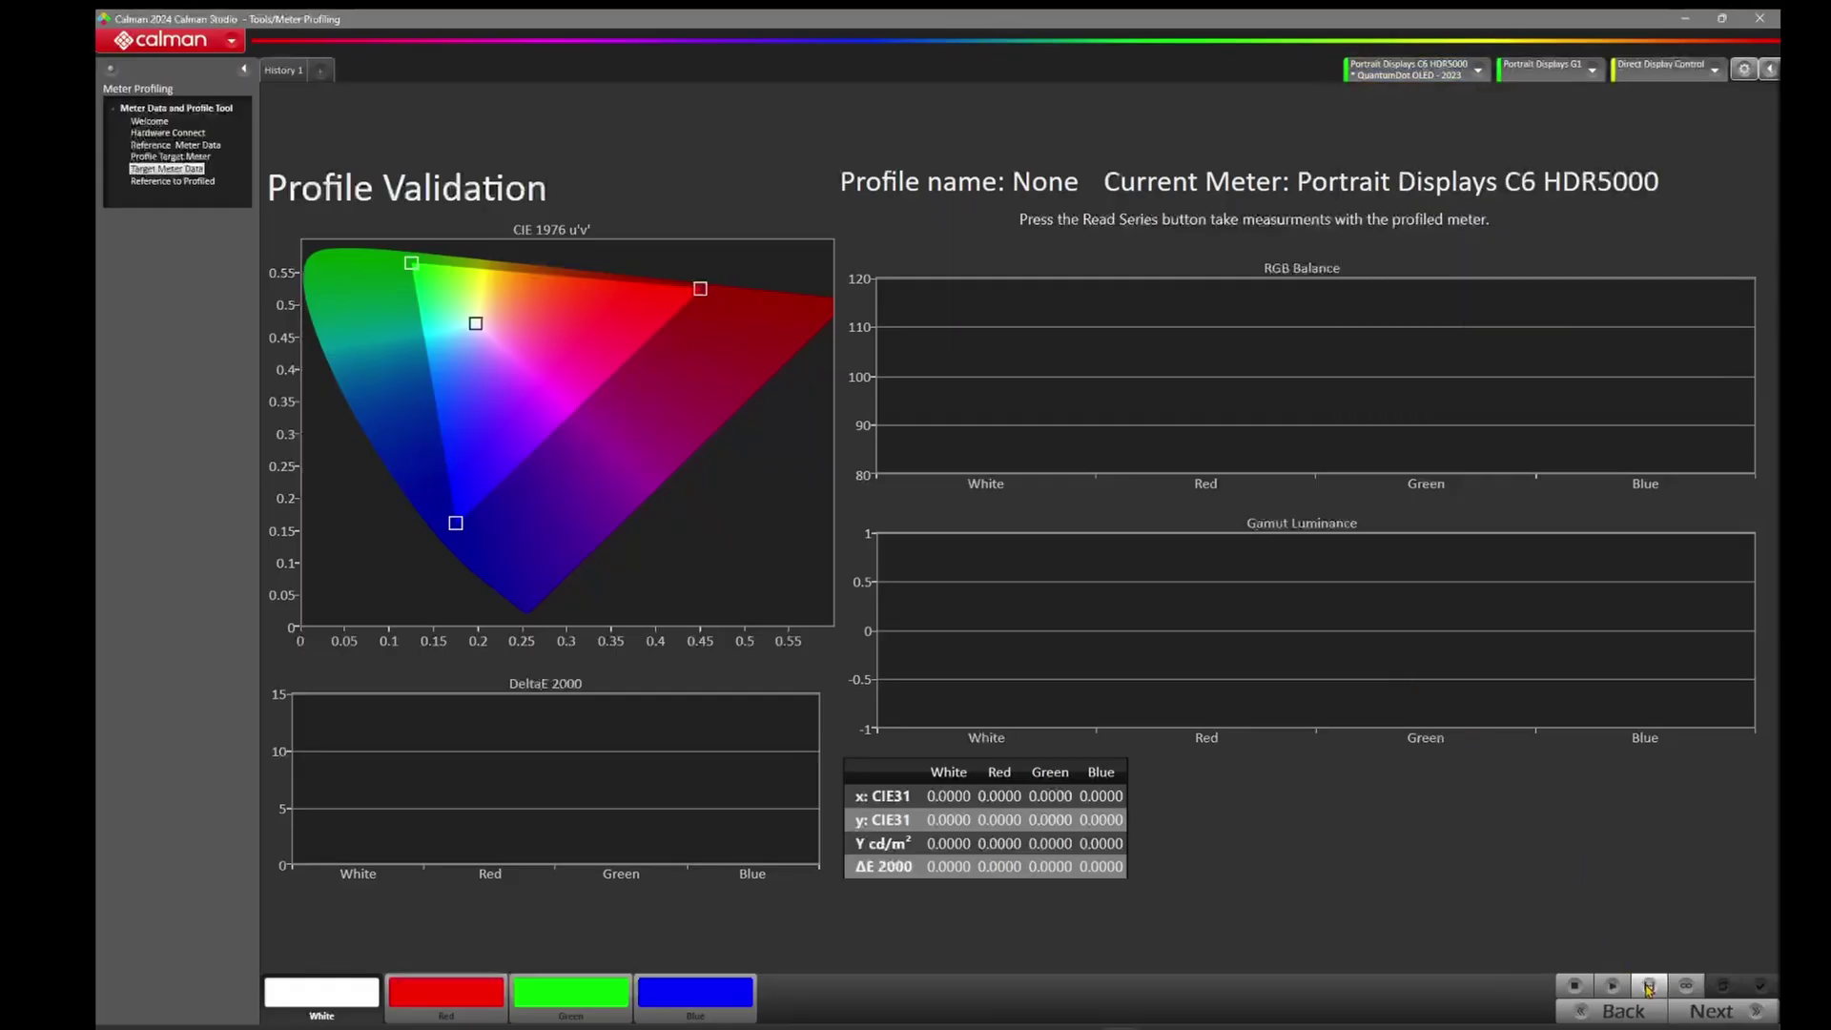
Read the white, red, green and blue patches as a series with the C6 HDR5000.
left_click(1649, 986)
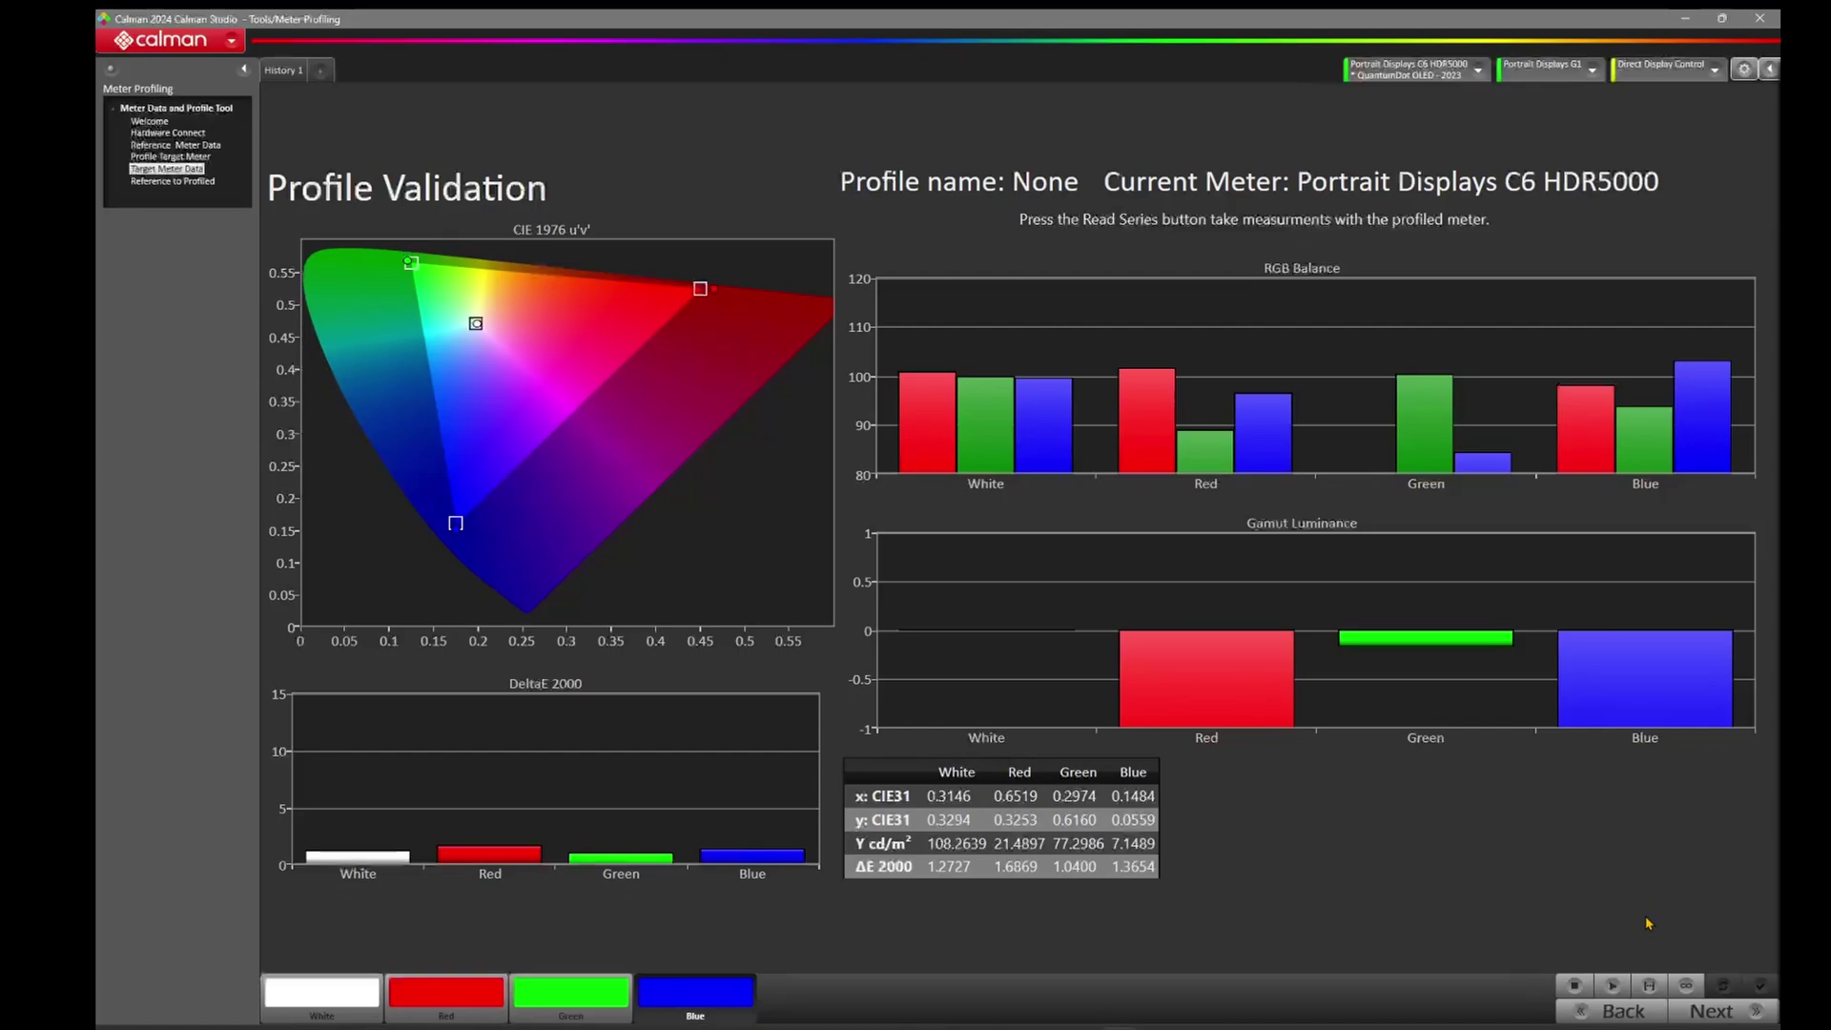
Open the reference-to-profiled comparison and show the White patch for both meters.
left_click(1724, 1015)
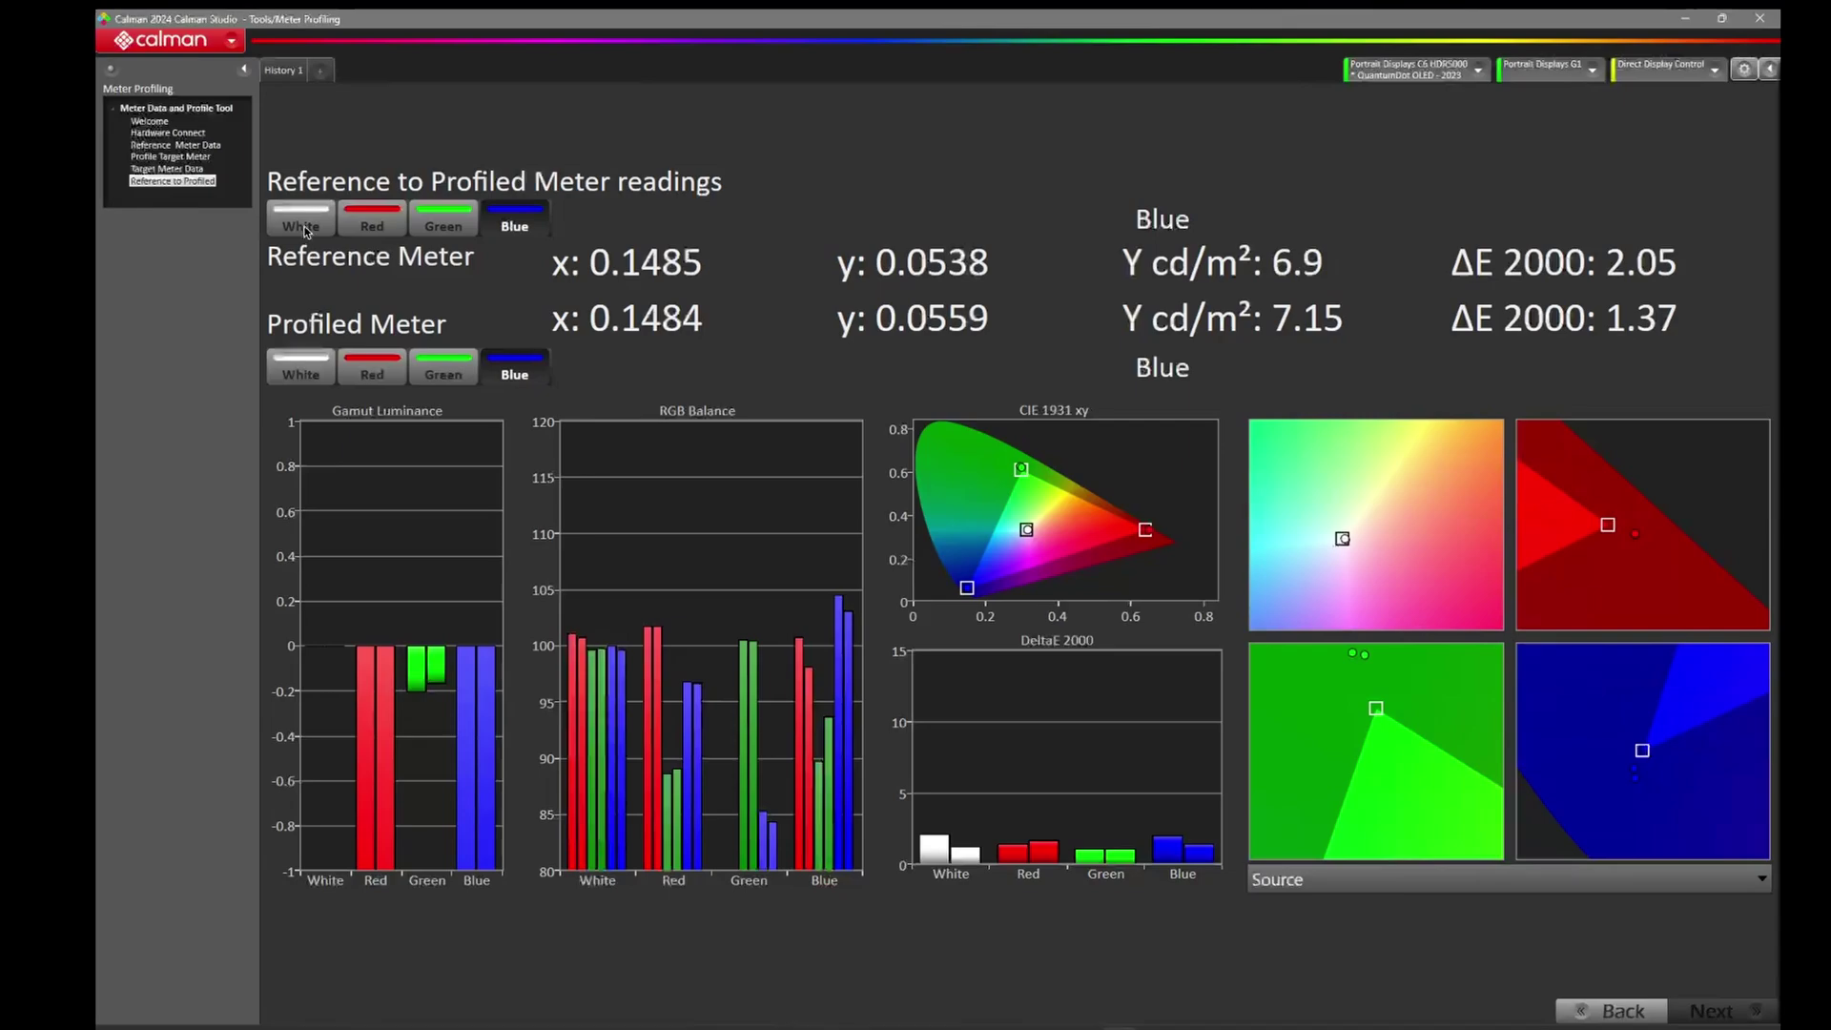
left_click(301, 225)
left_click(295, 367)
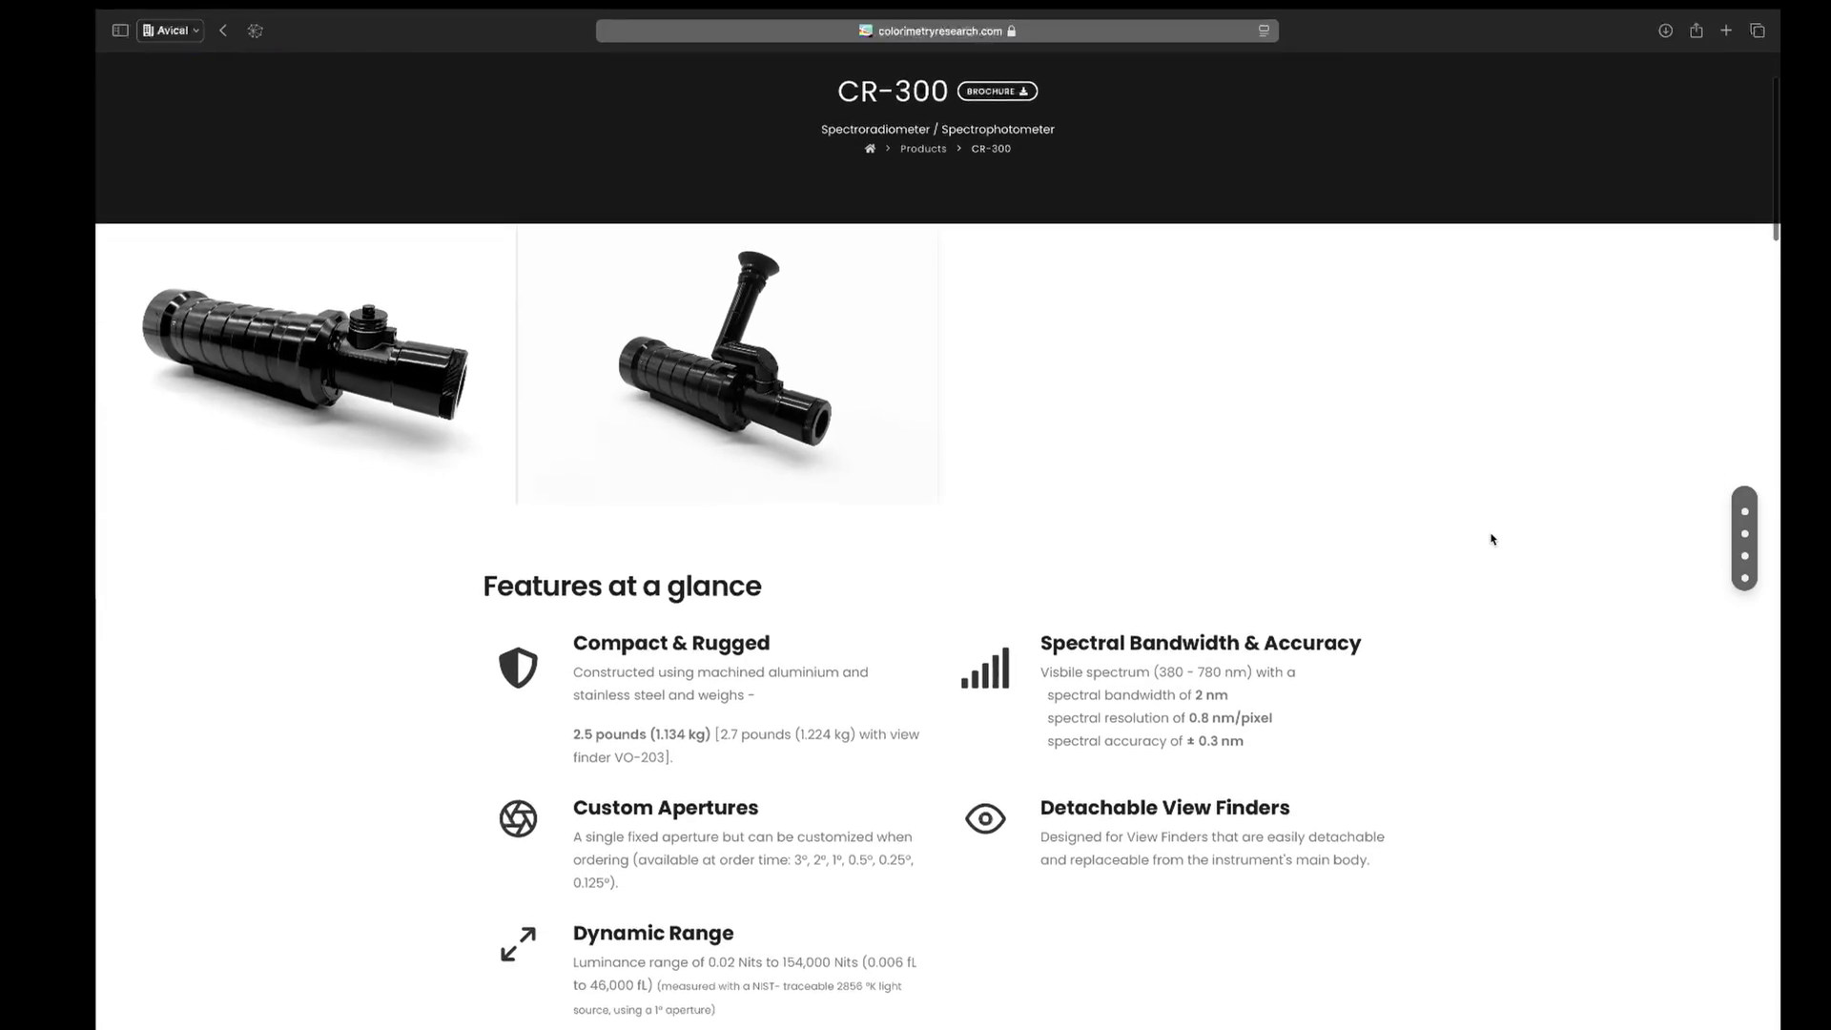
scroll(1492, 540, "down", 3)
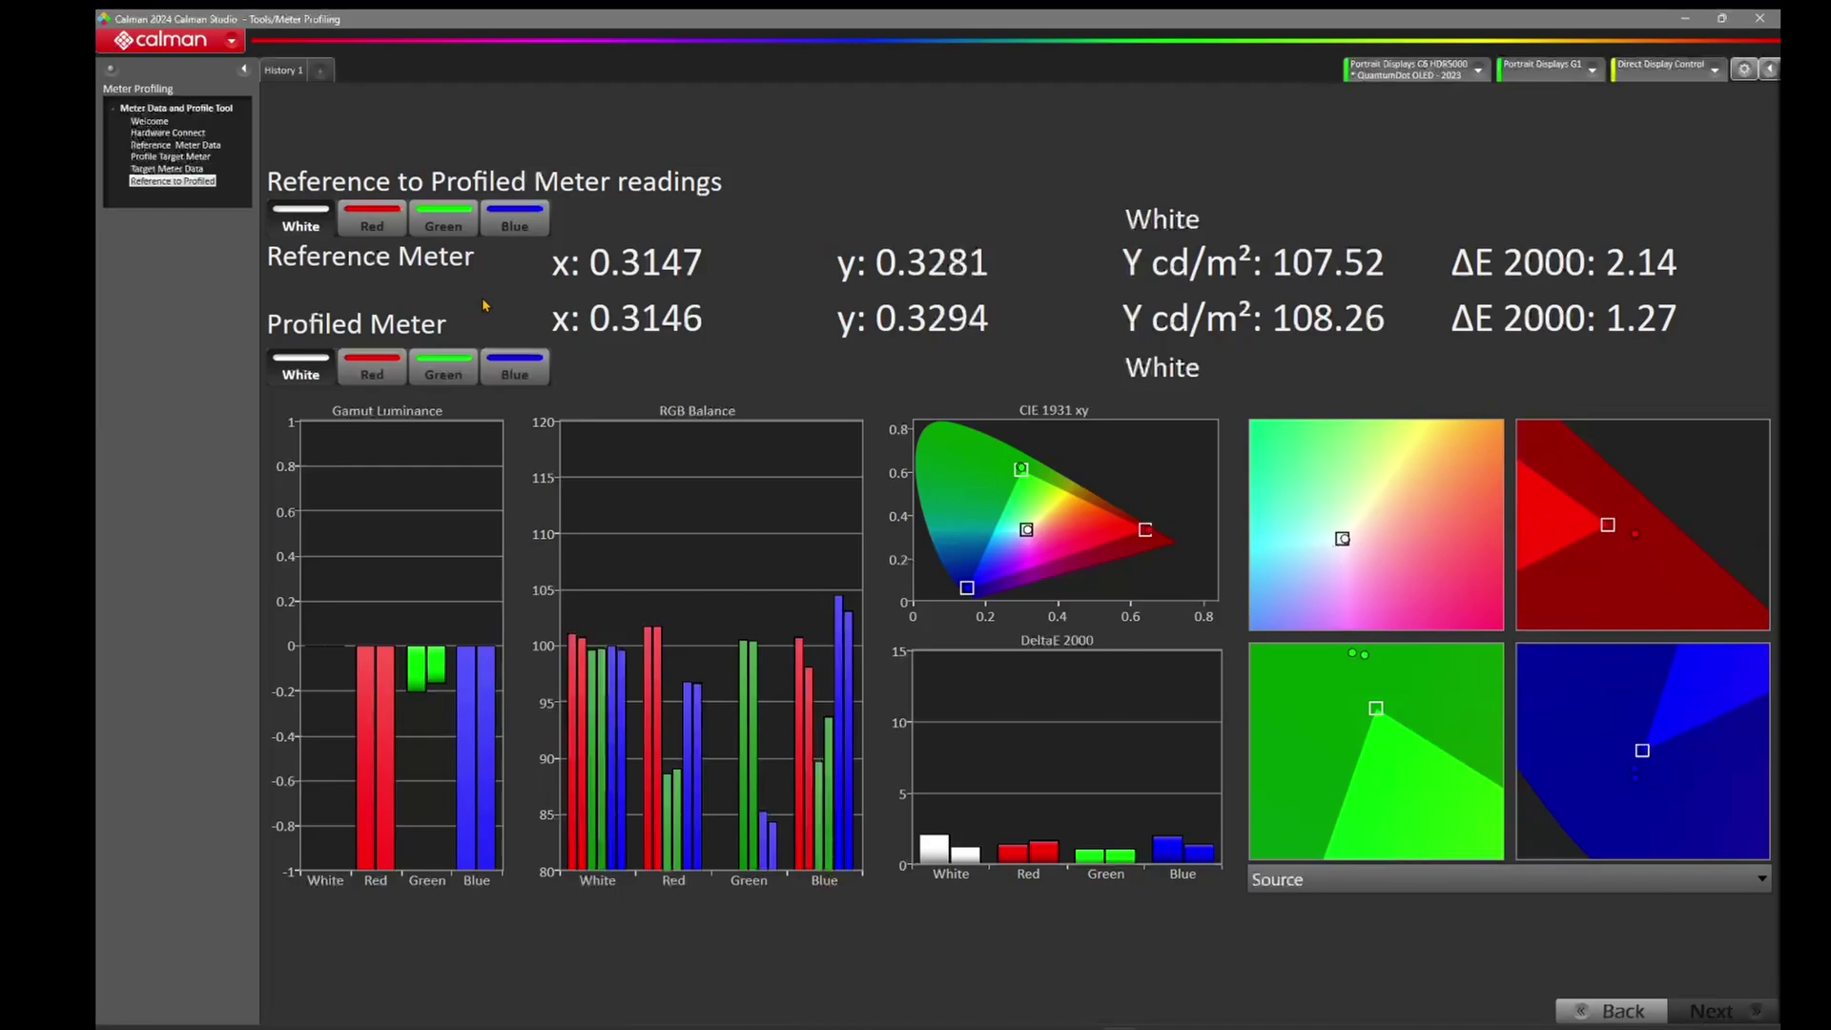
Back in Calman Studio, show the reference meter's Red patch.
left_click(370, 217)
Show the profiled meter's Red patch readings, then its Green patch readings.
left_click(374, 364)
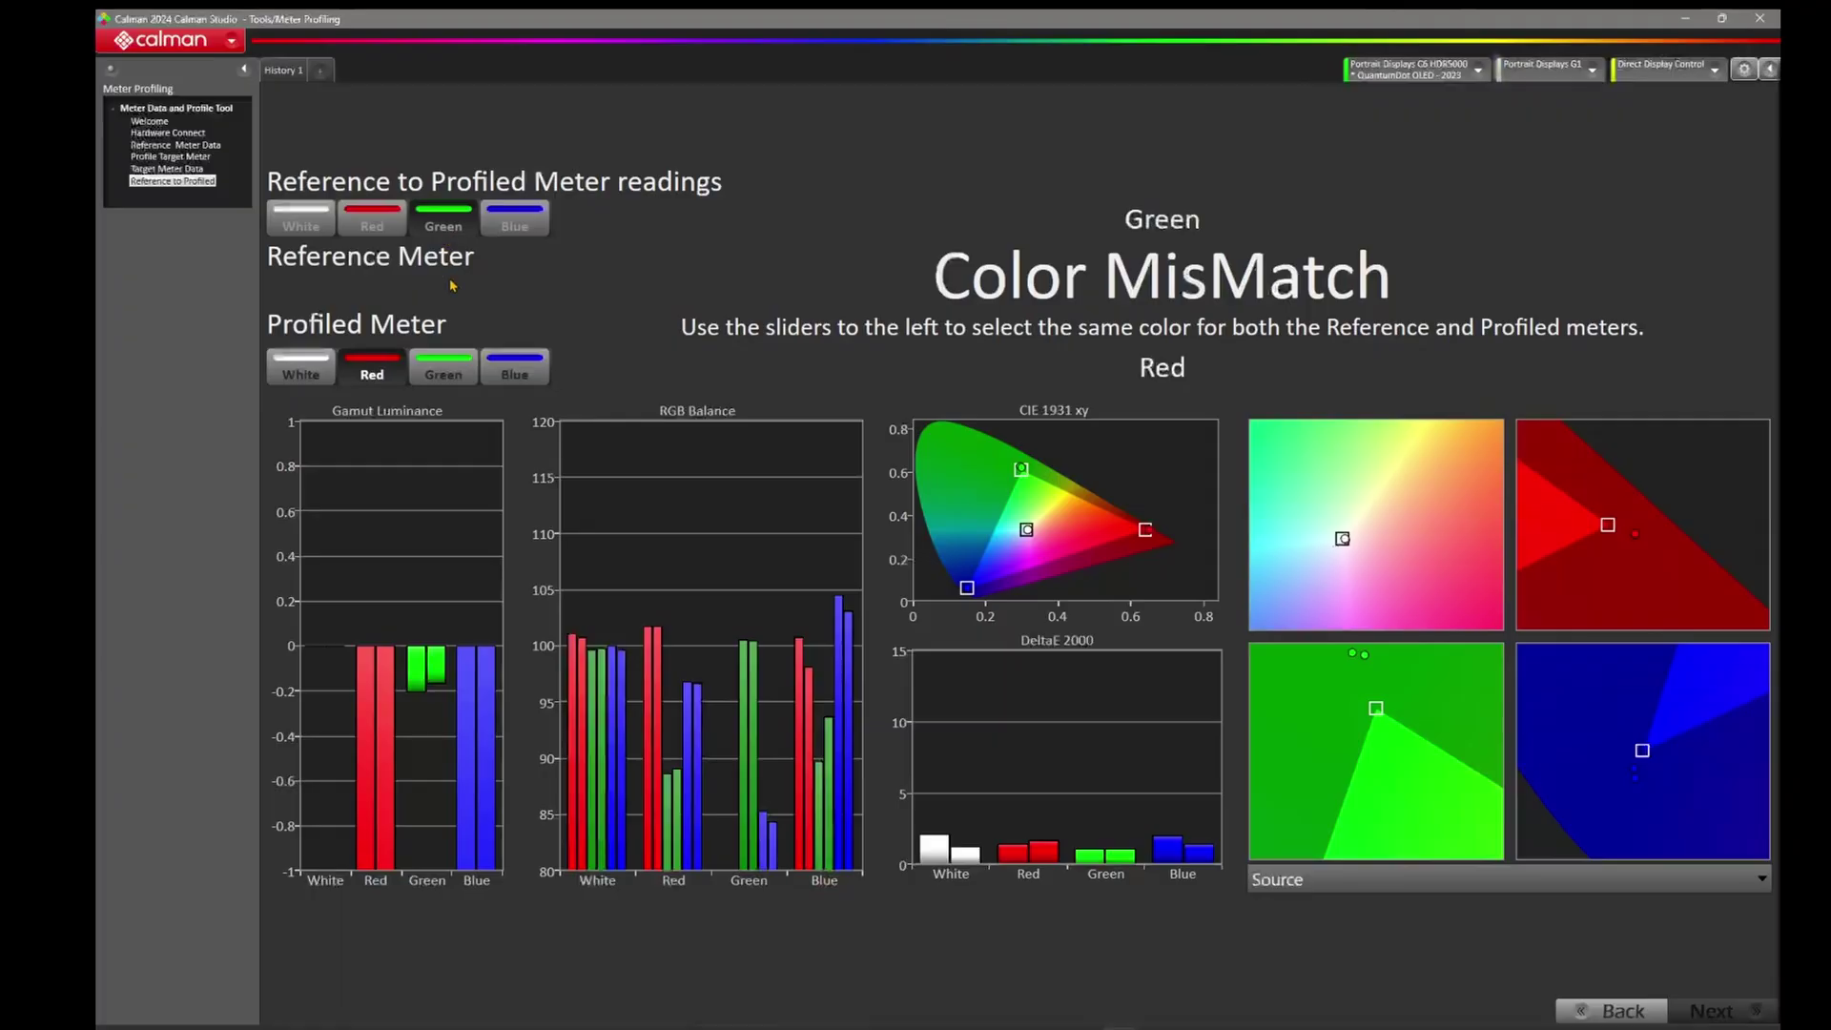
left_click(450, 371)
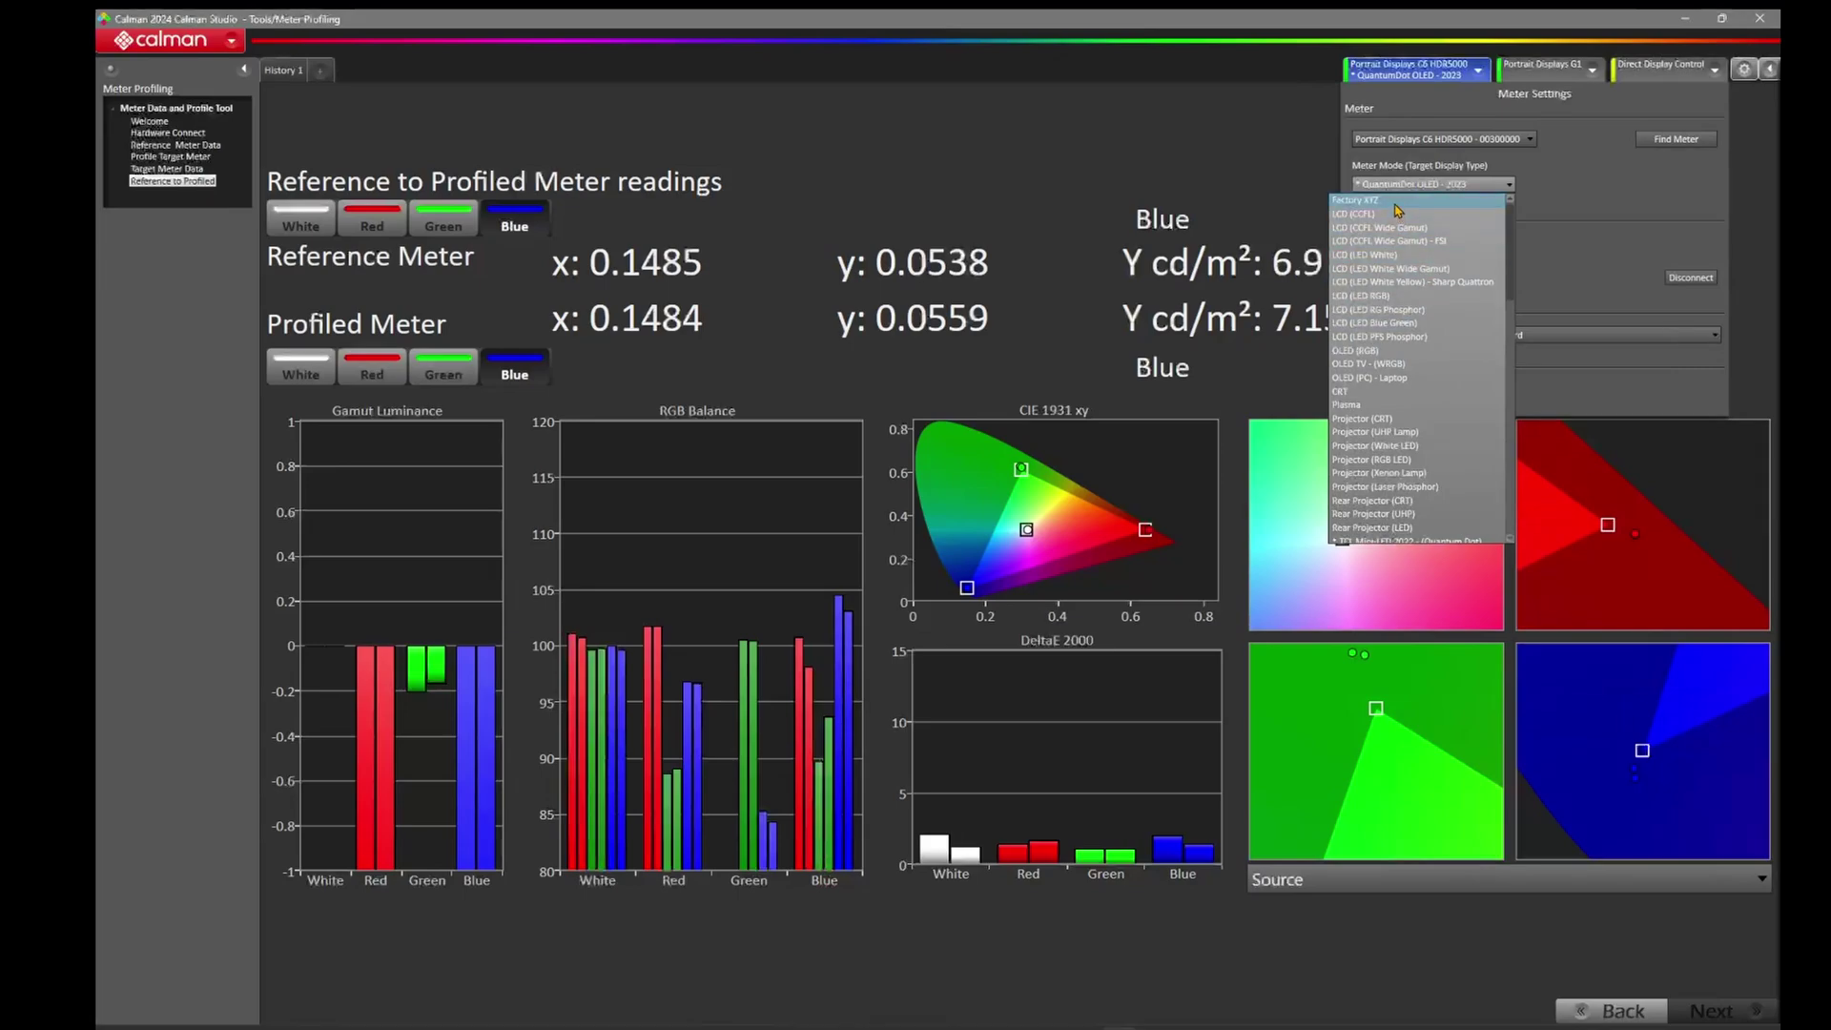
Switch the C6 HDR5000 meter mode to Factory XYZ and close Meter Settings.
left_click(1397, 202)
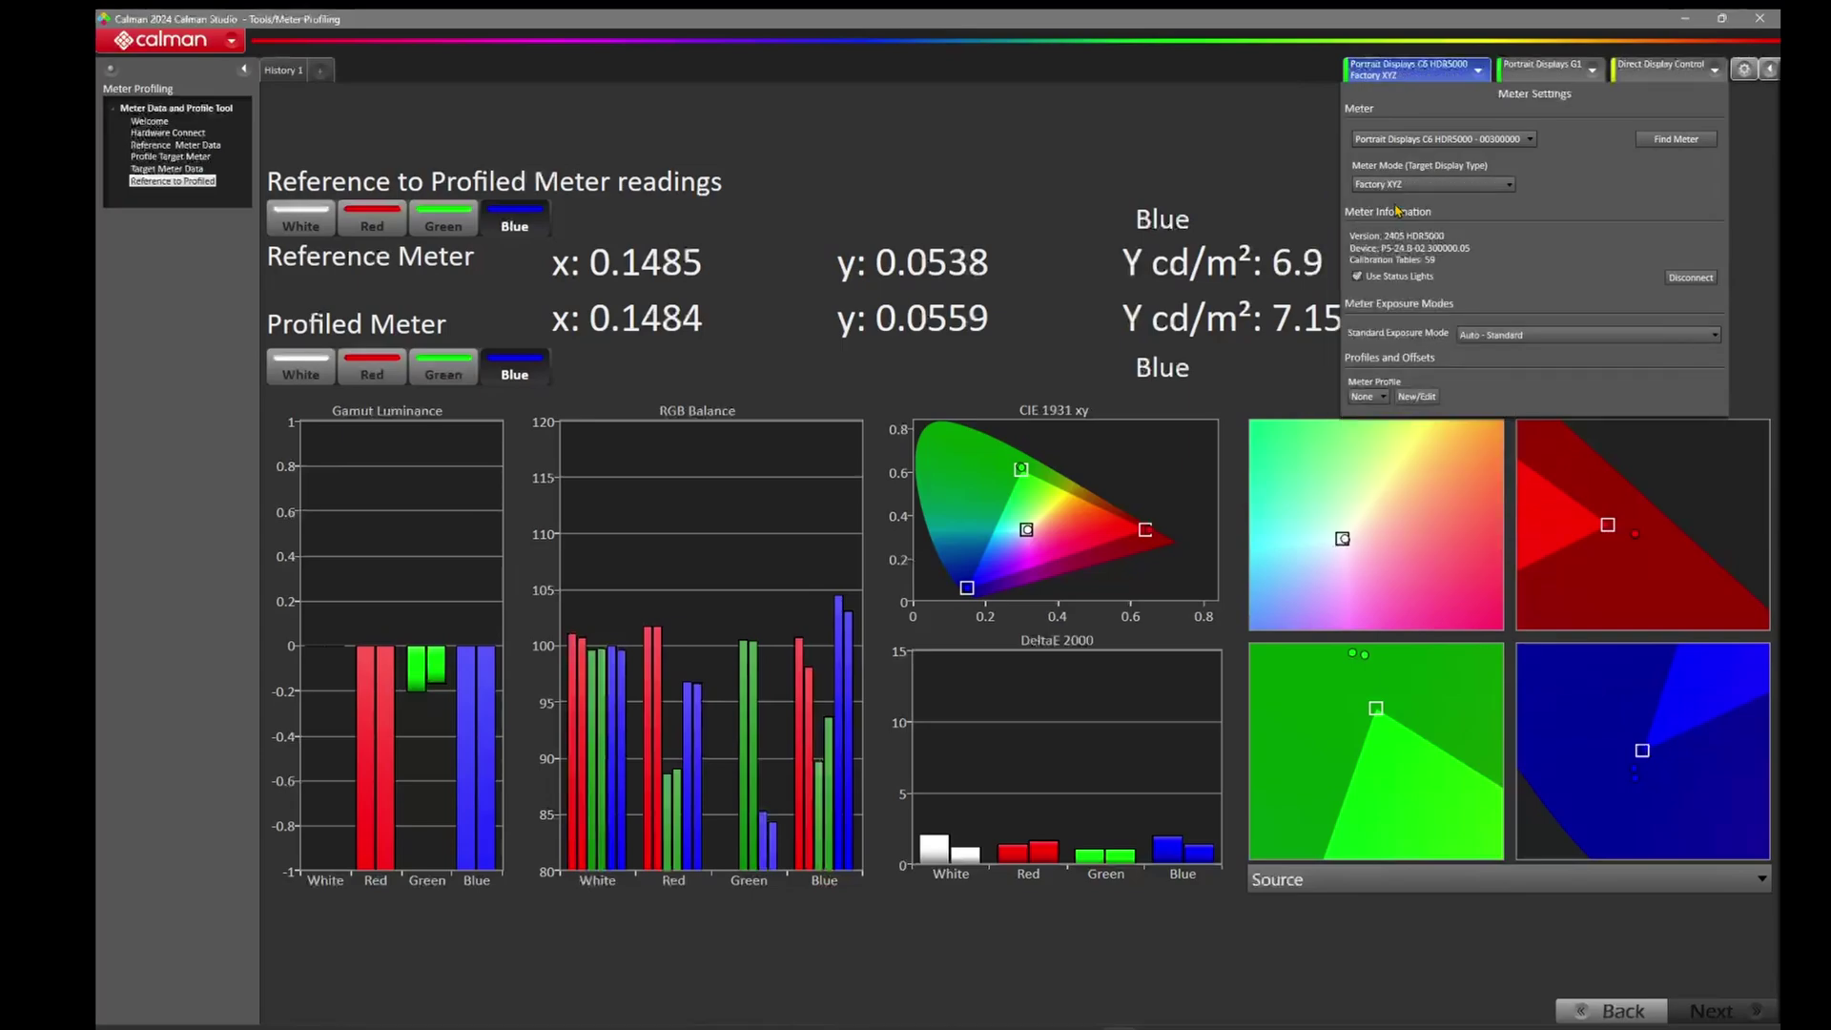
left_click(1163, 162)
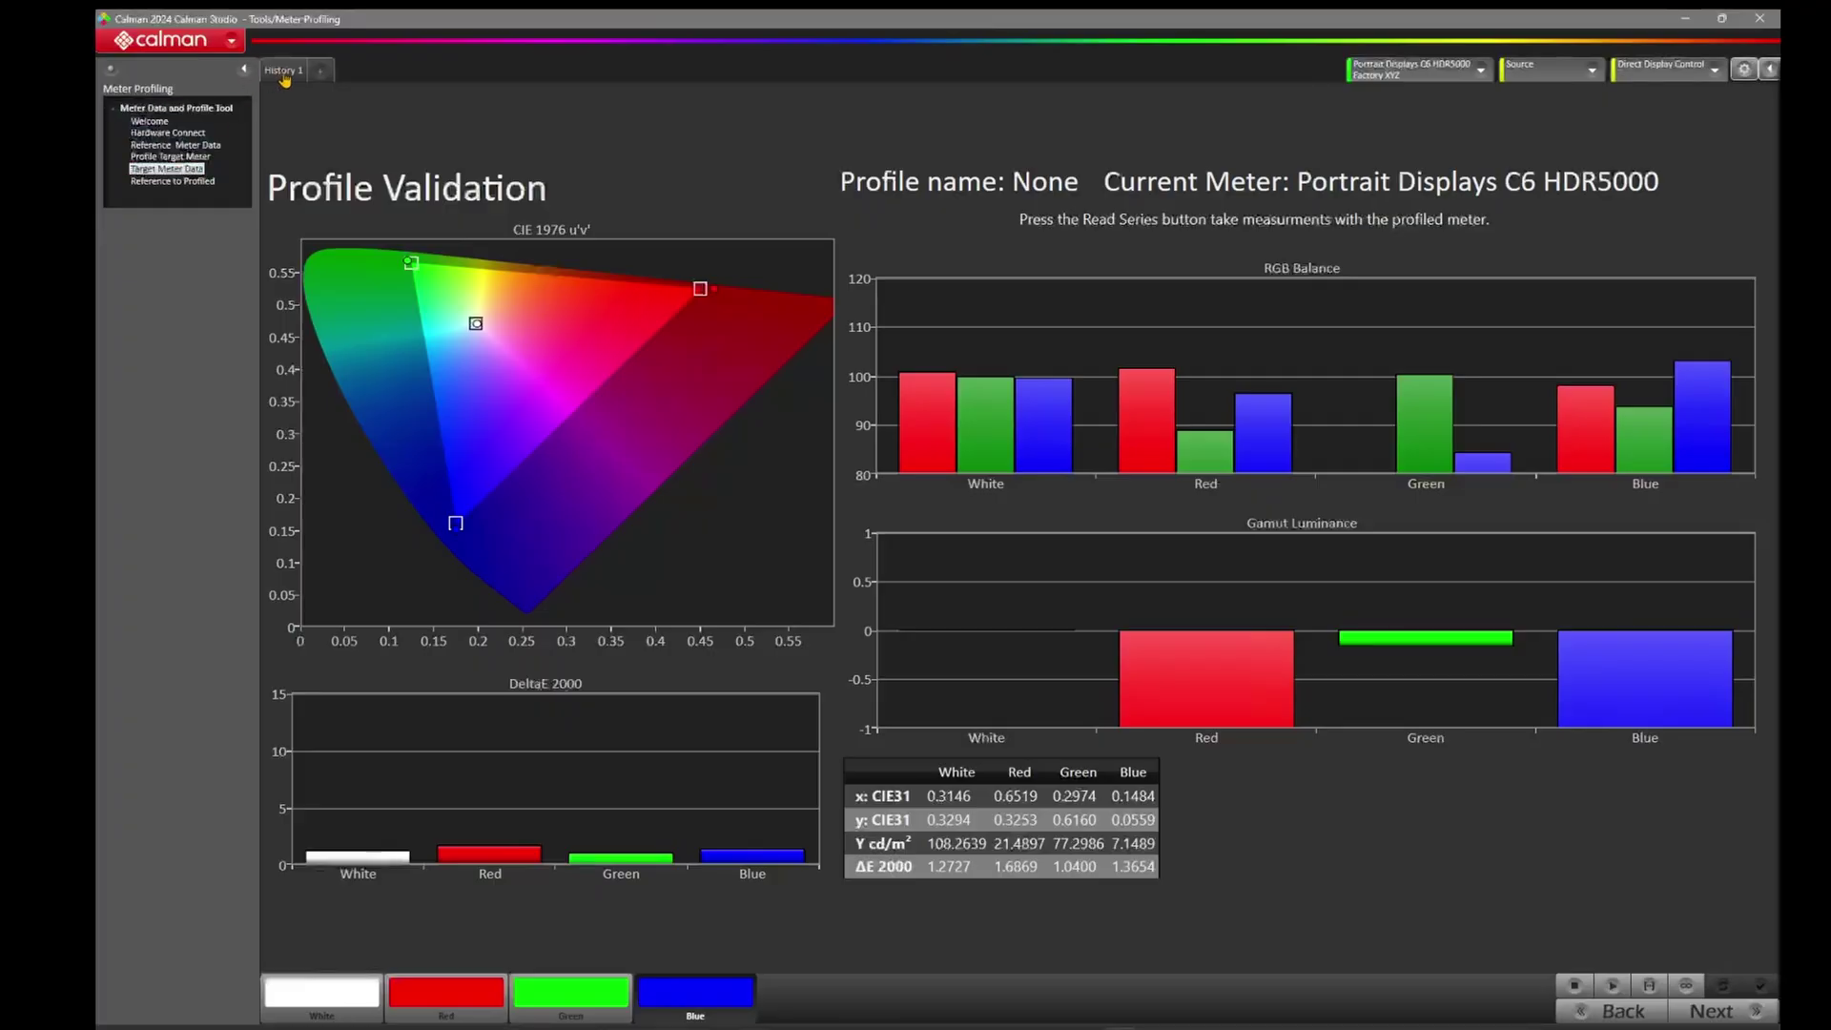
Clear the History 1 tab data and read a fresh White, Red, Green and Blue series.
right_click(284, 76)
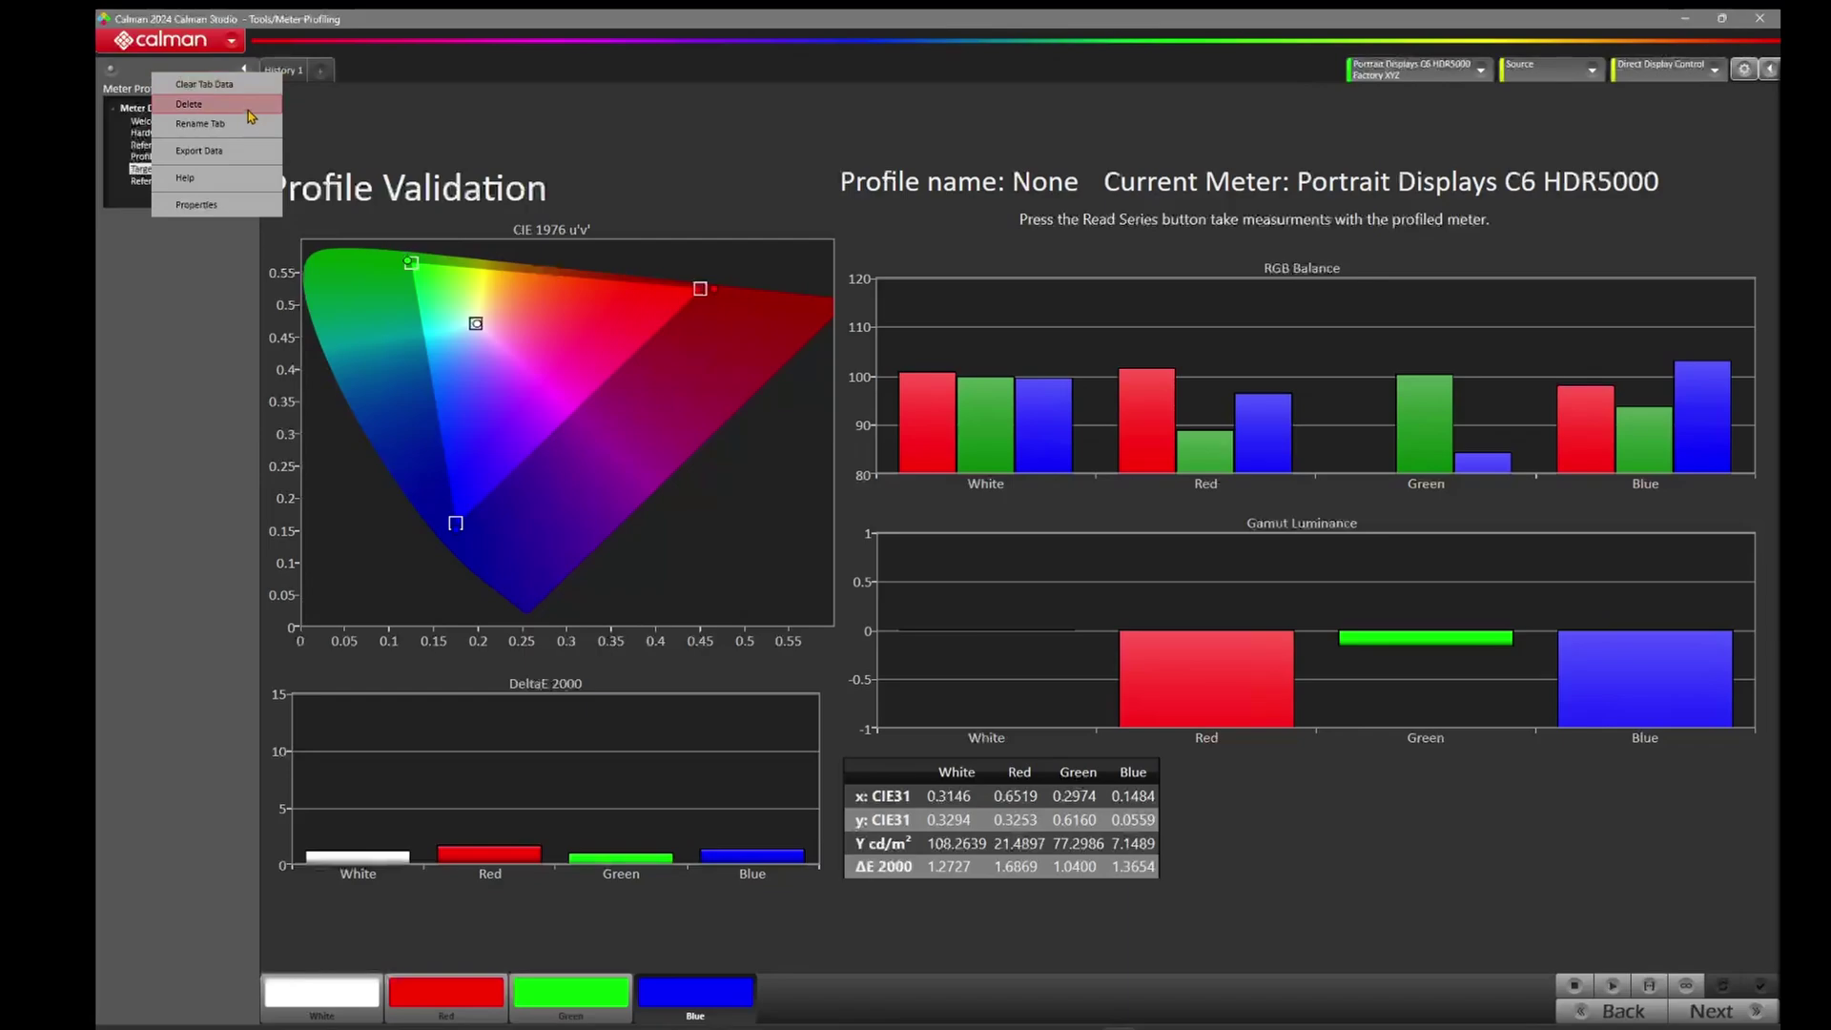
left_click(248, 84)
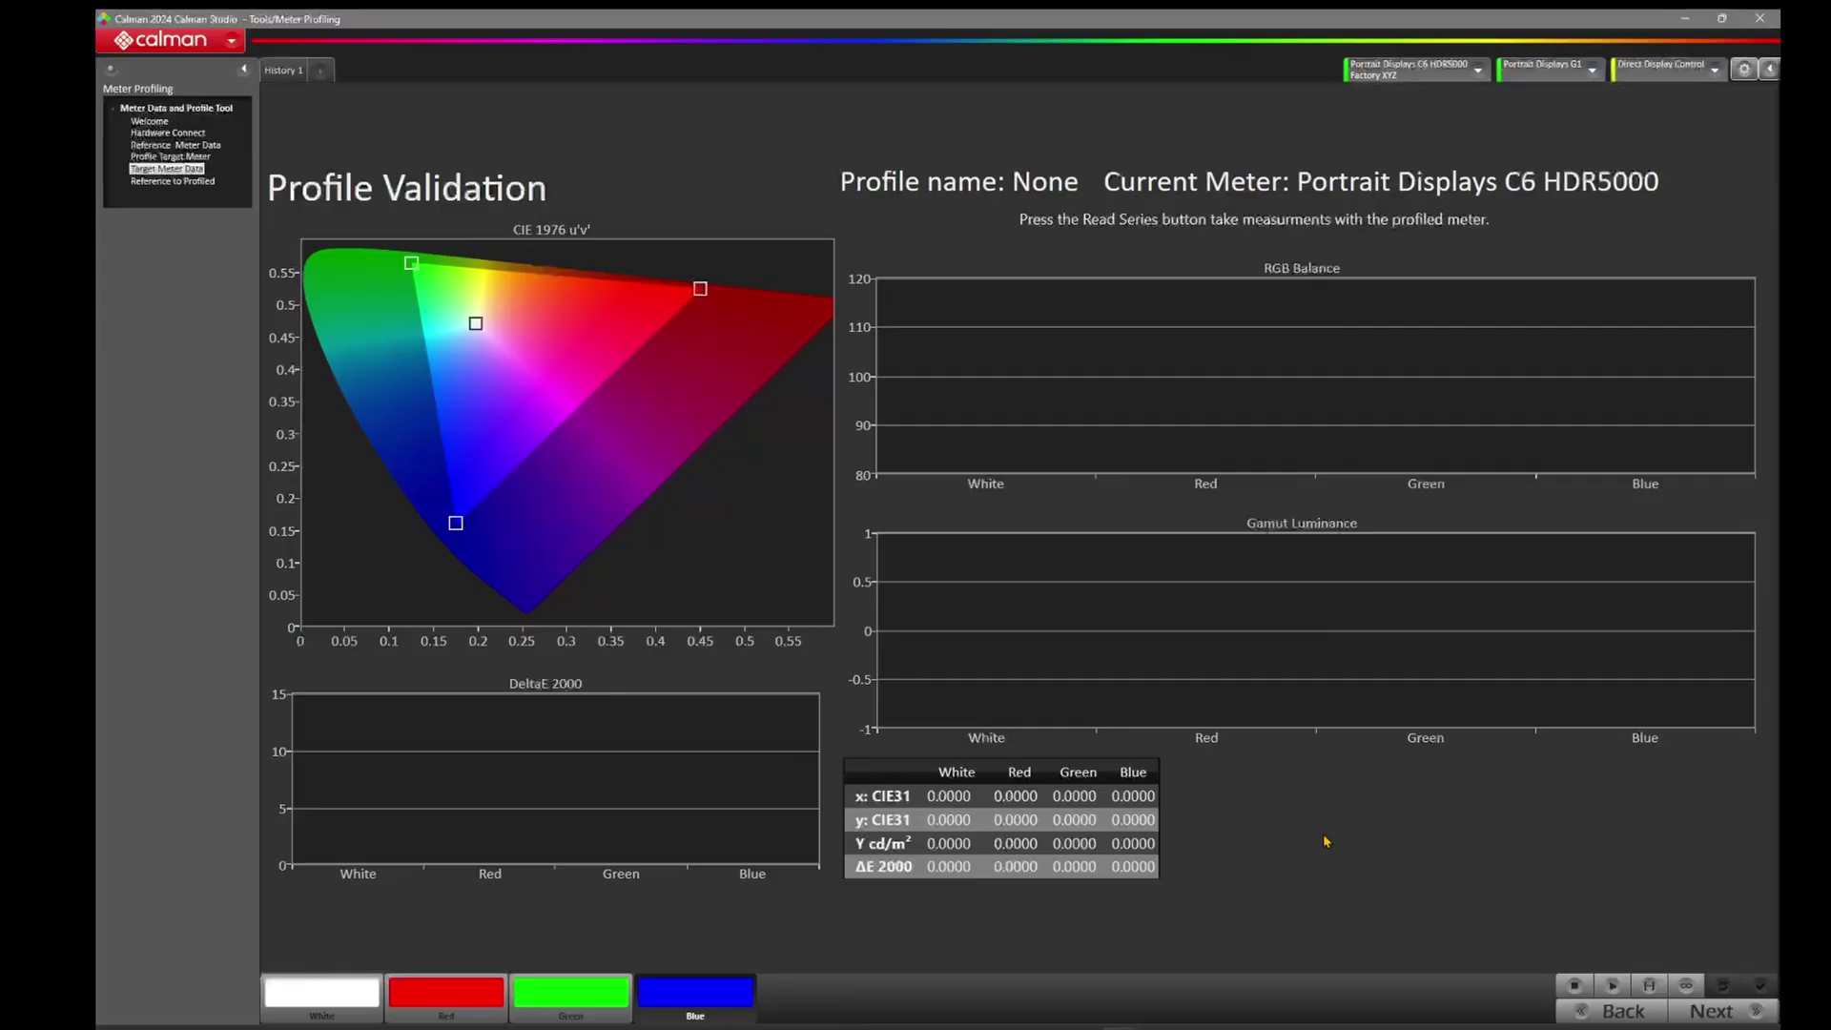
left_click(1651, 987)
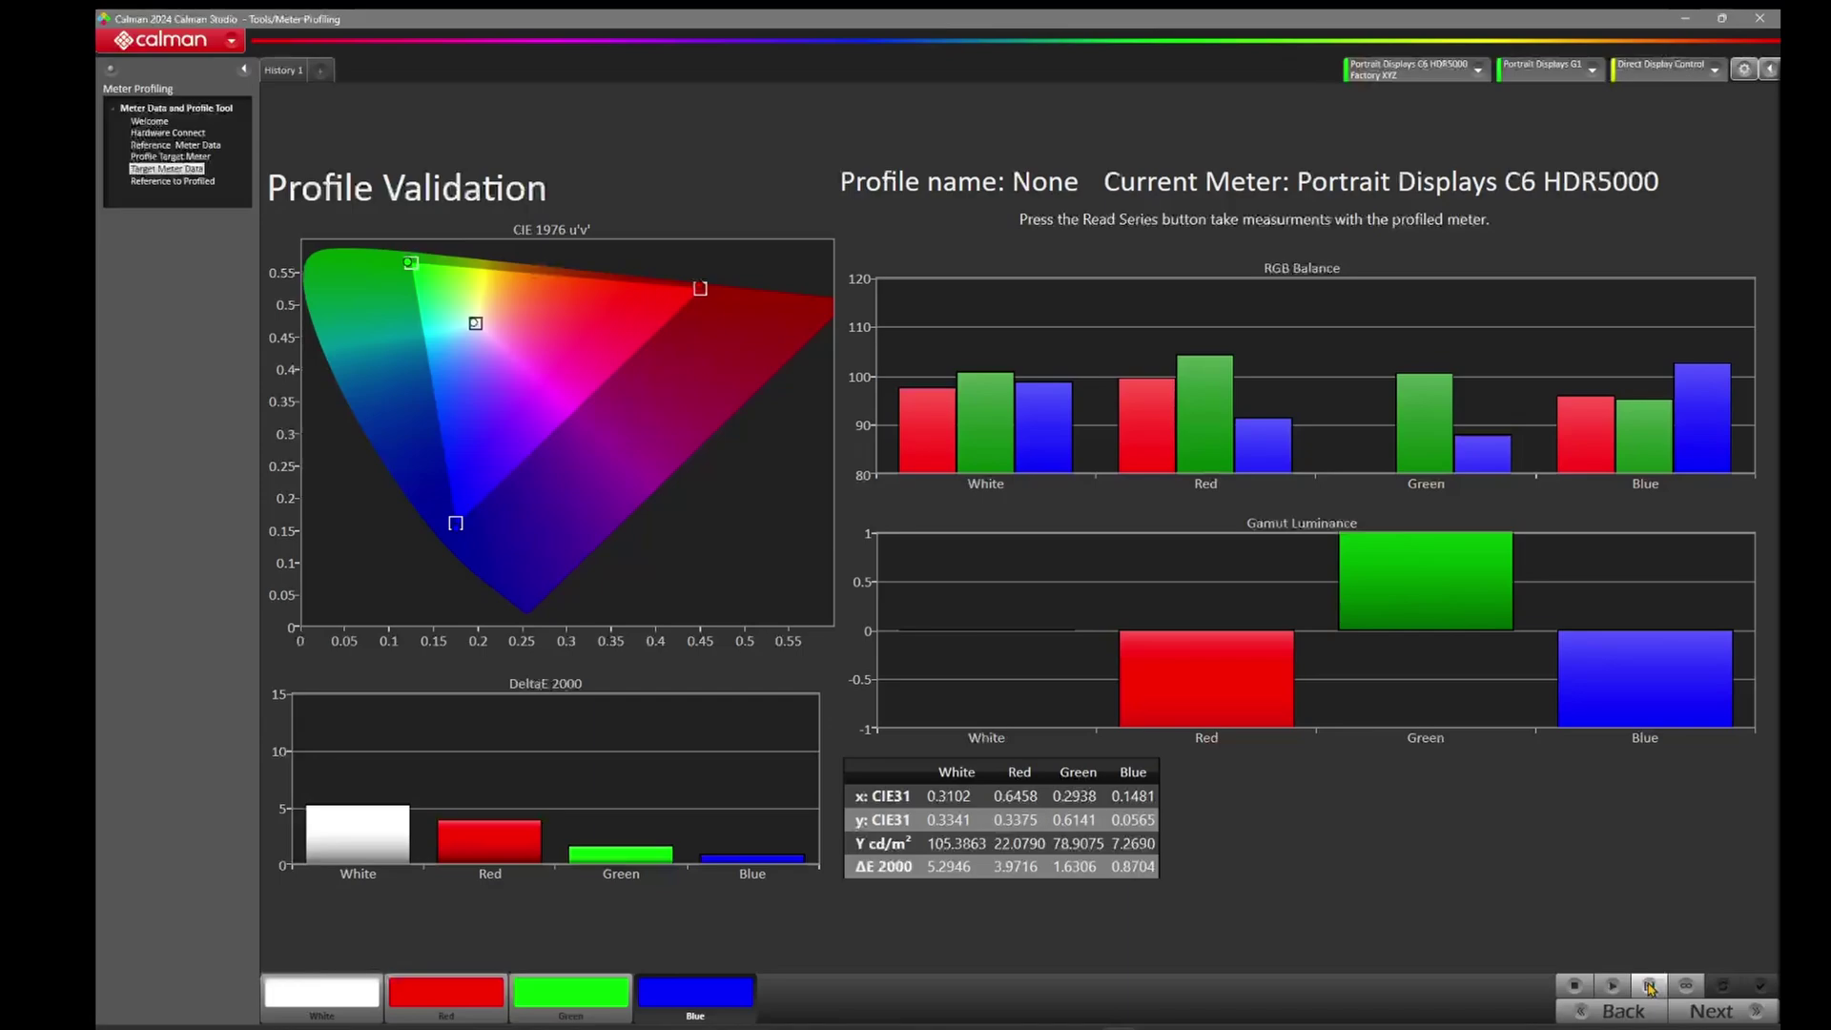
In Reference to Profiled, select White for both meters: 107.52 versus 105.39 cd/m².
left_click(1706, 1017)
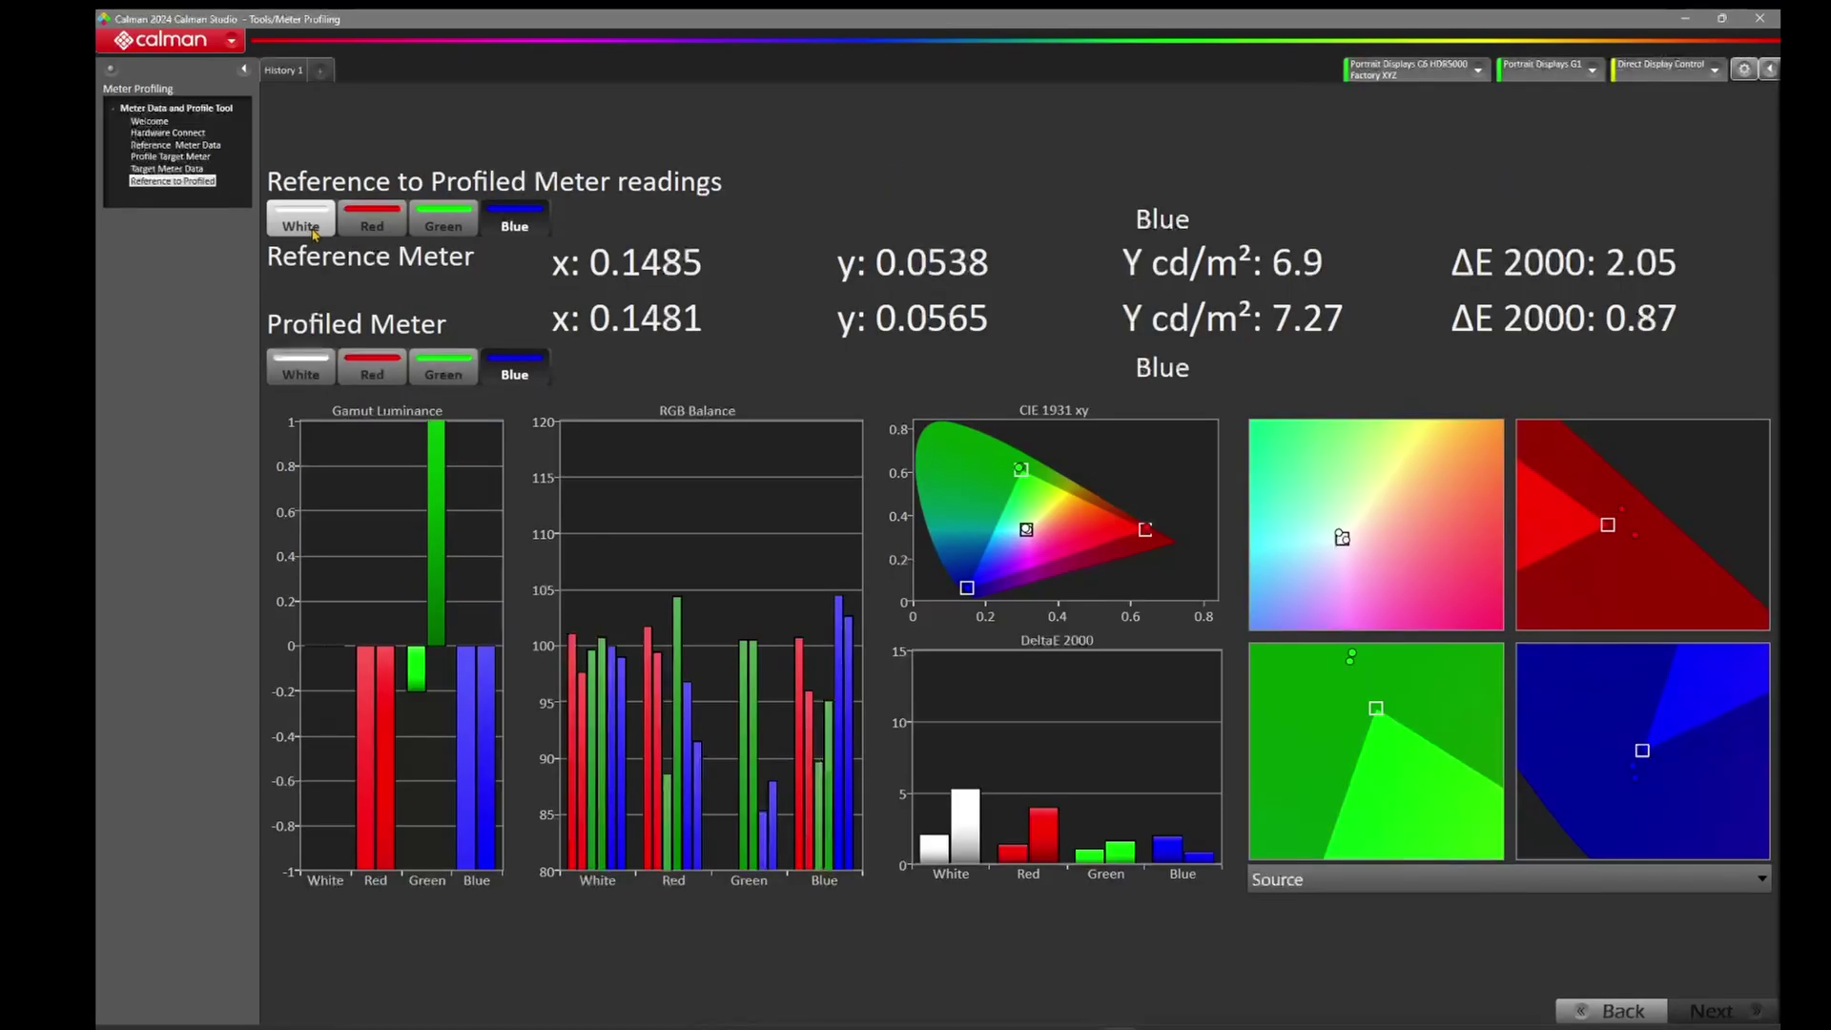
left_click(315, 229)
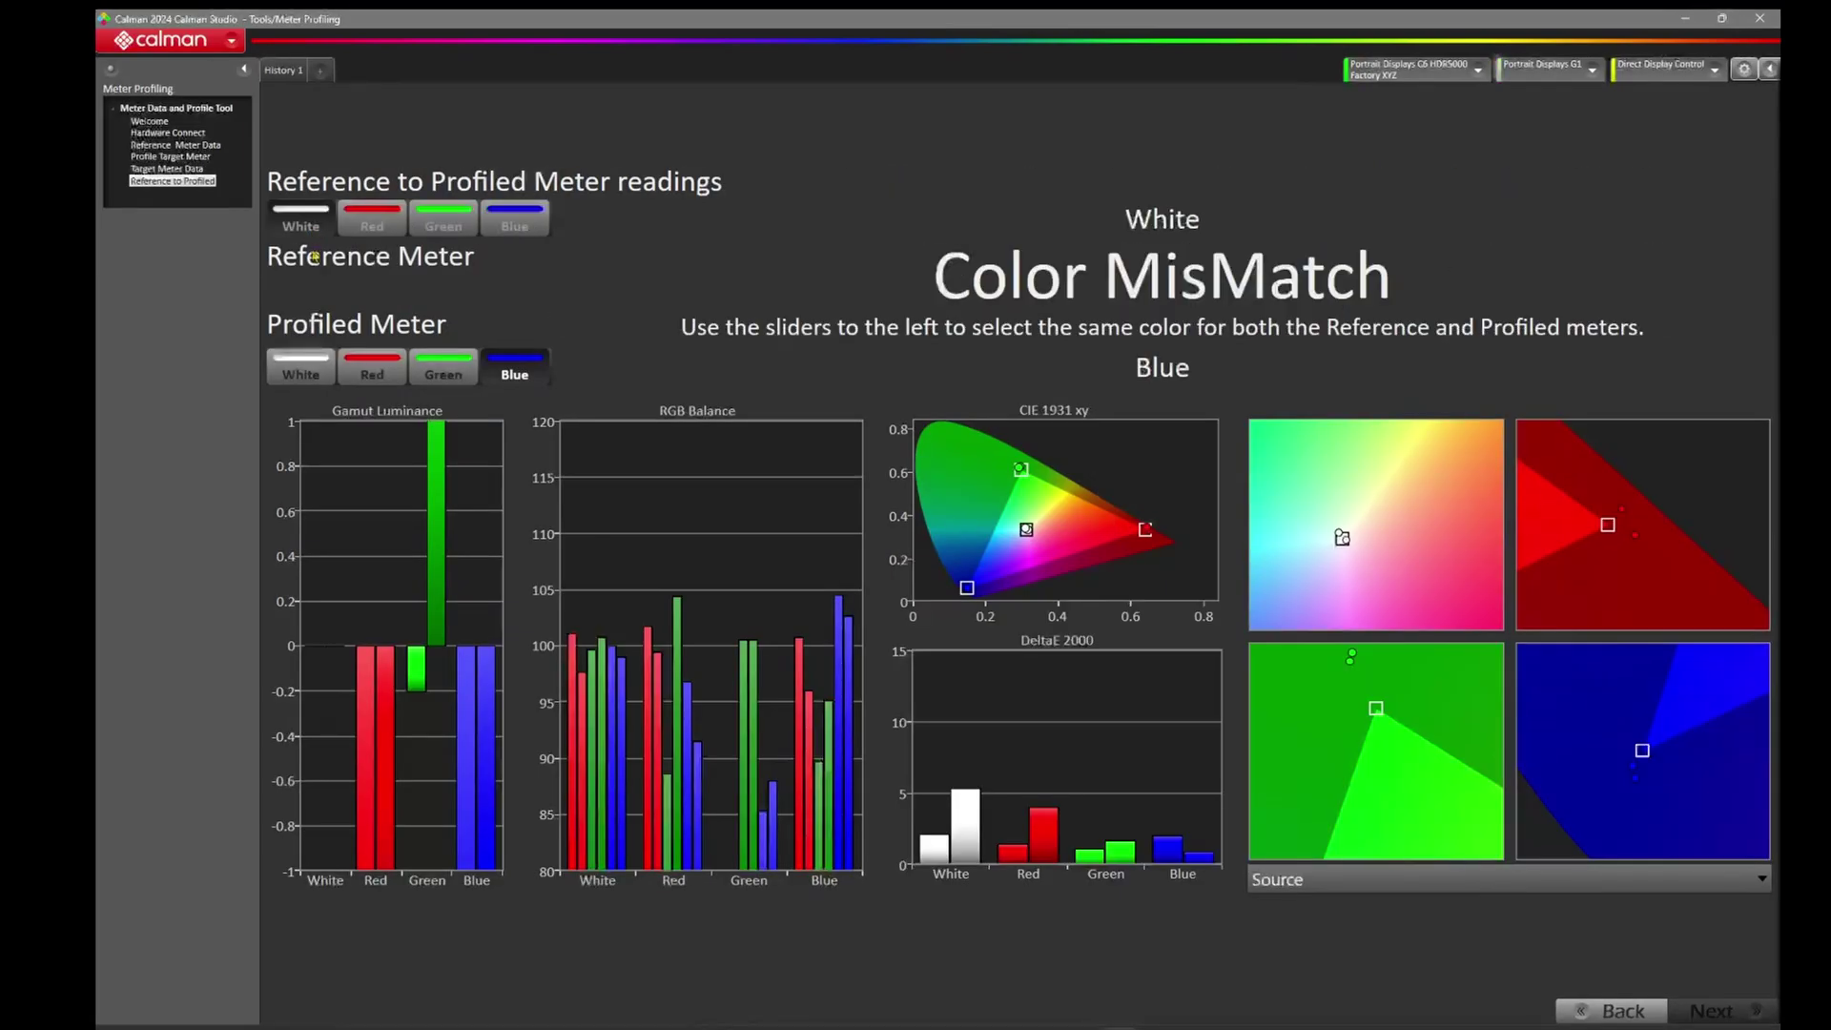
left_click(306, 370)
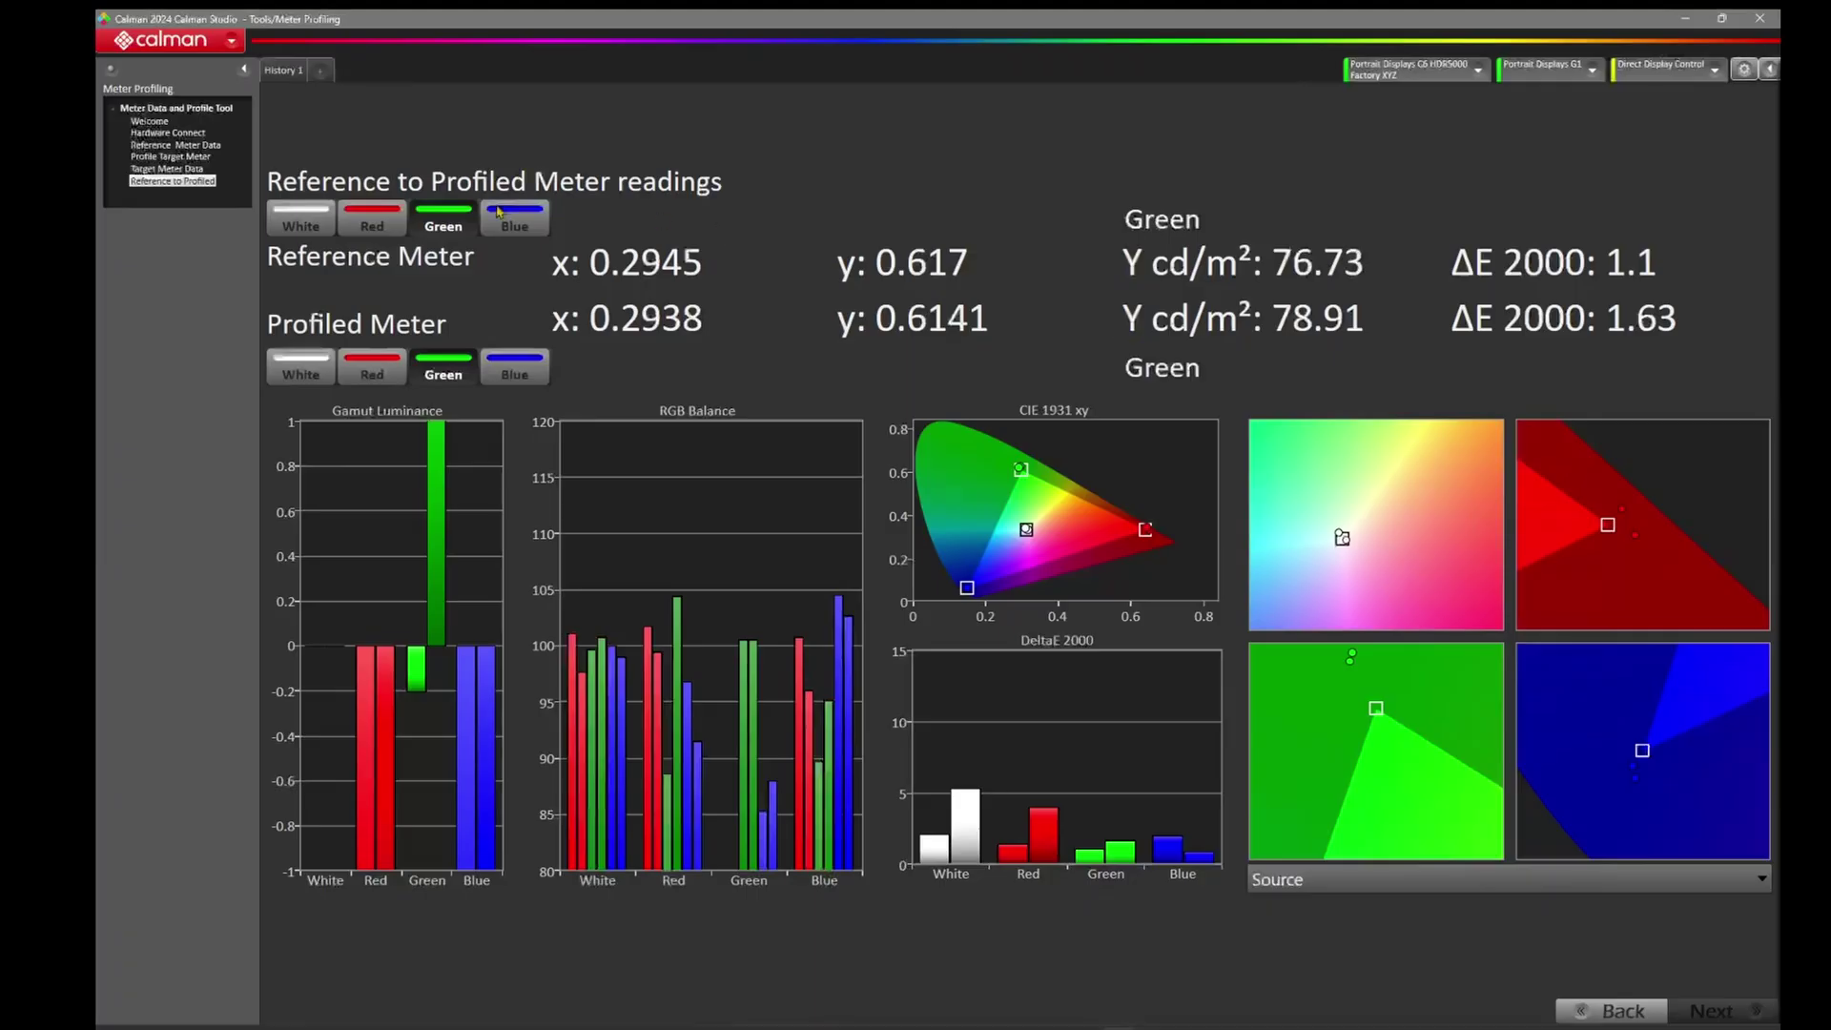
Select the reference meter's Blue reading.
left_click(498, 212)
Select the profiled meter's Blue reading to compare the Blue patches.
left_click(515, 368)
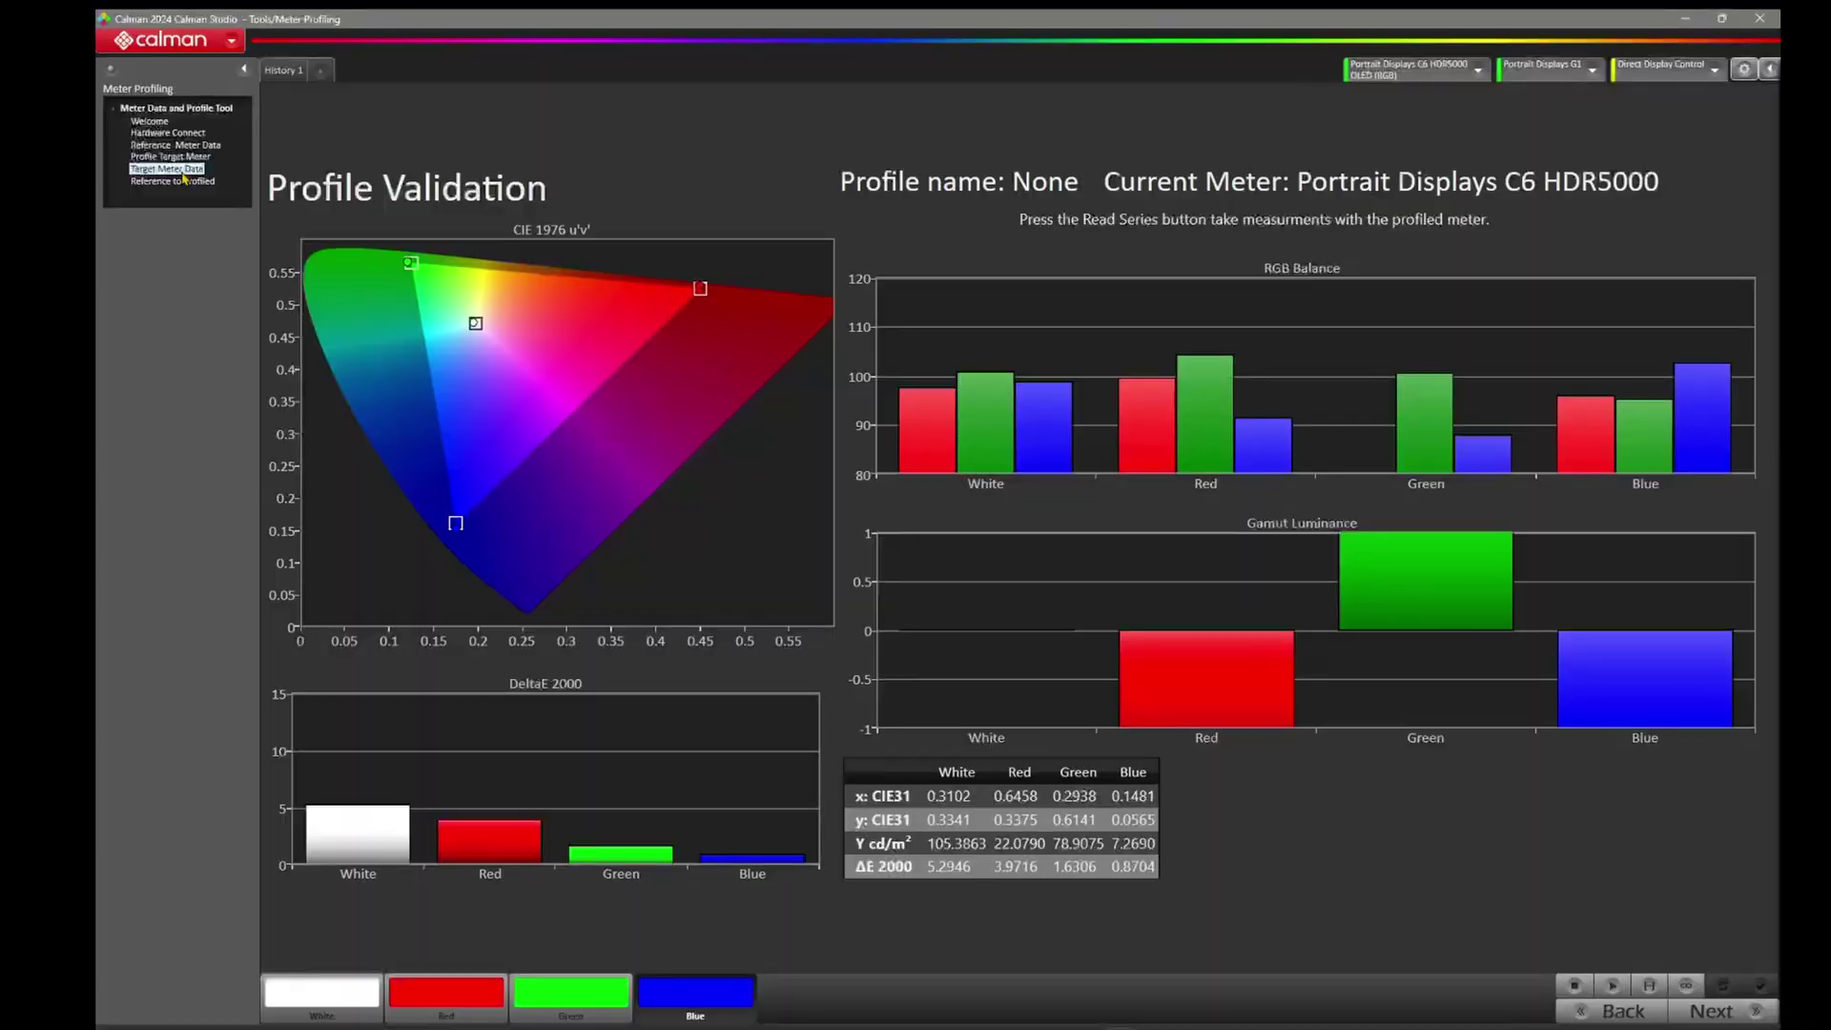
Bring up the History 1 tab's context menu.
right_click(287, 81)
Clear the History 1 tab data and confirm with OK.
left_click(271, 86)
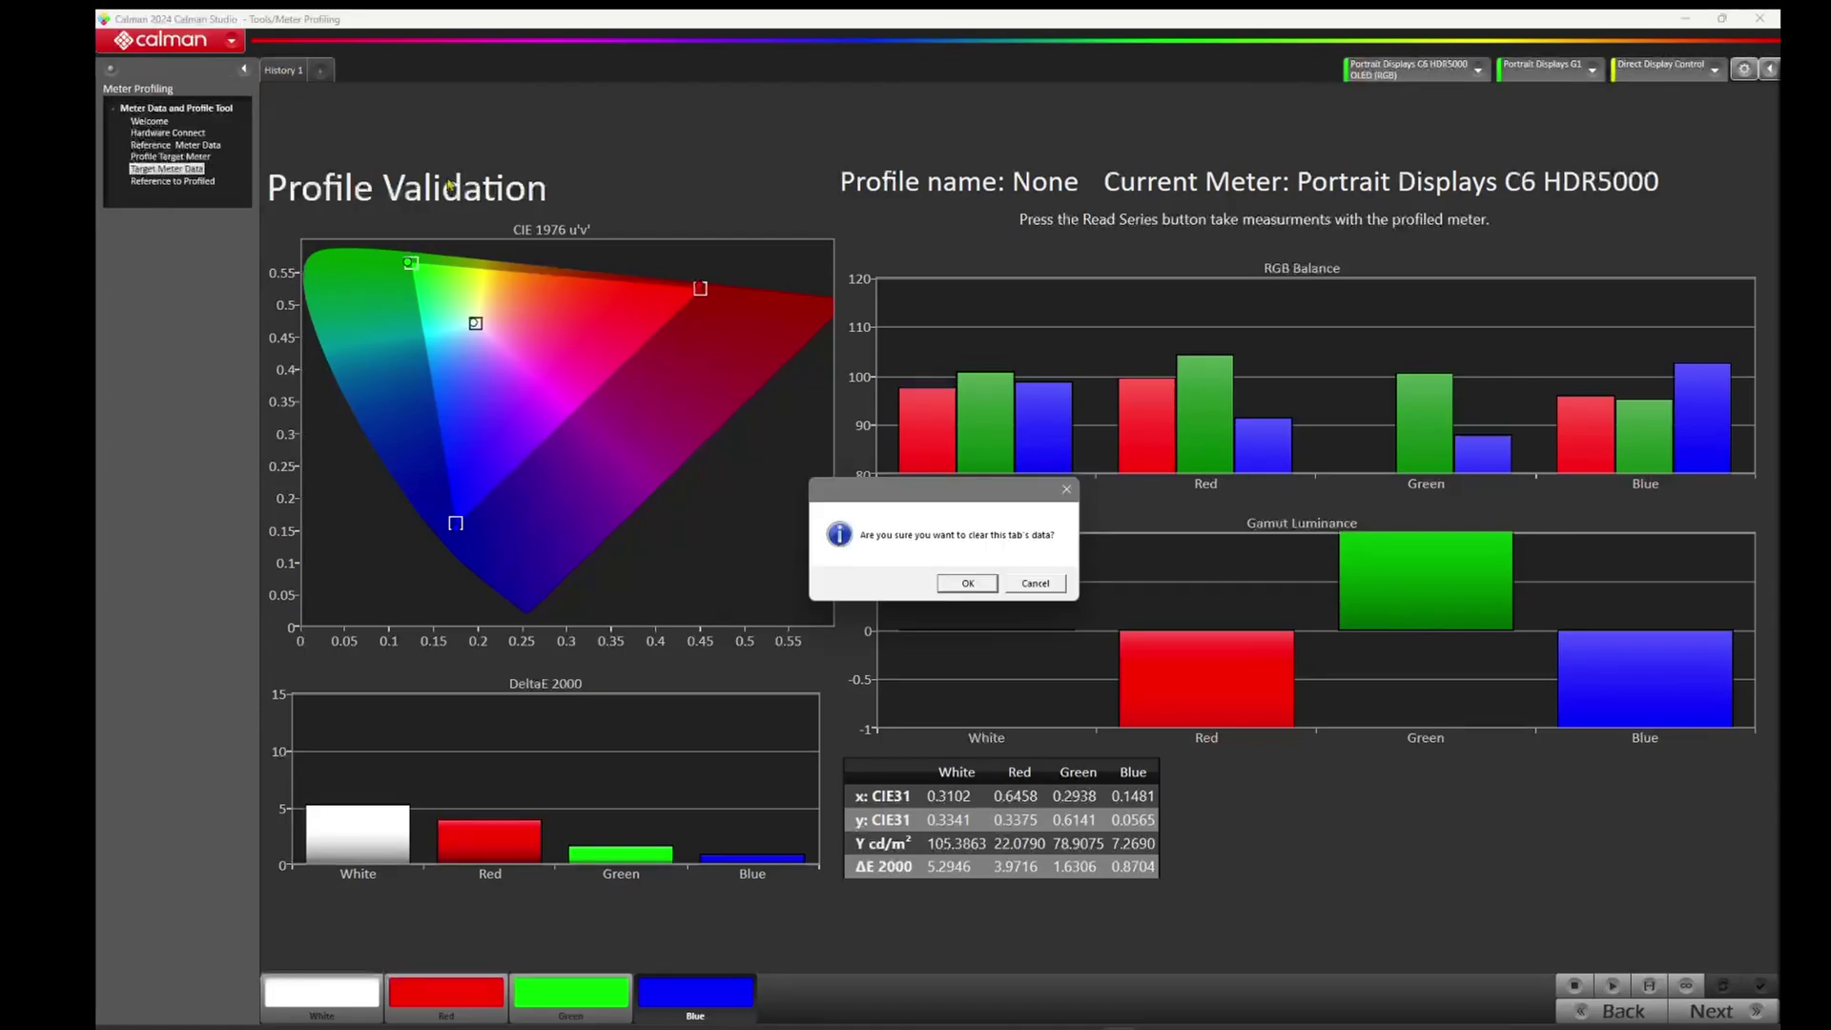
left_click(968, 584)
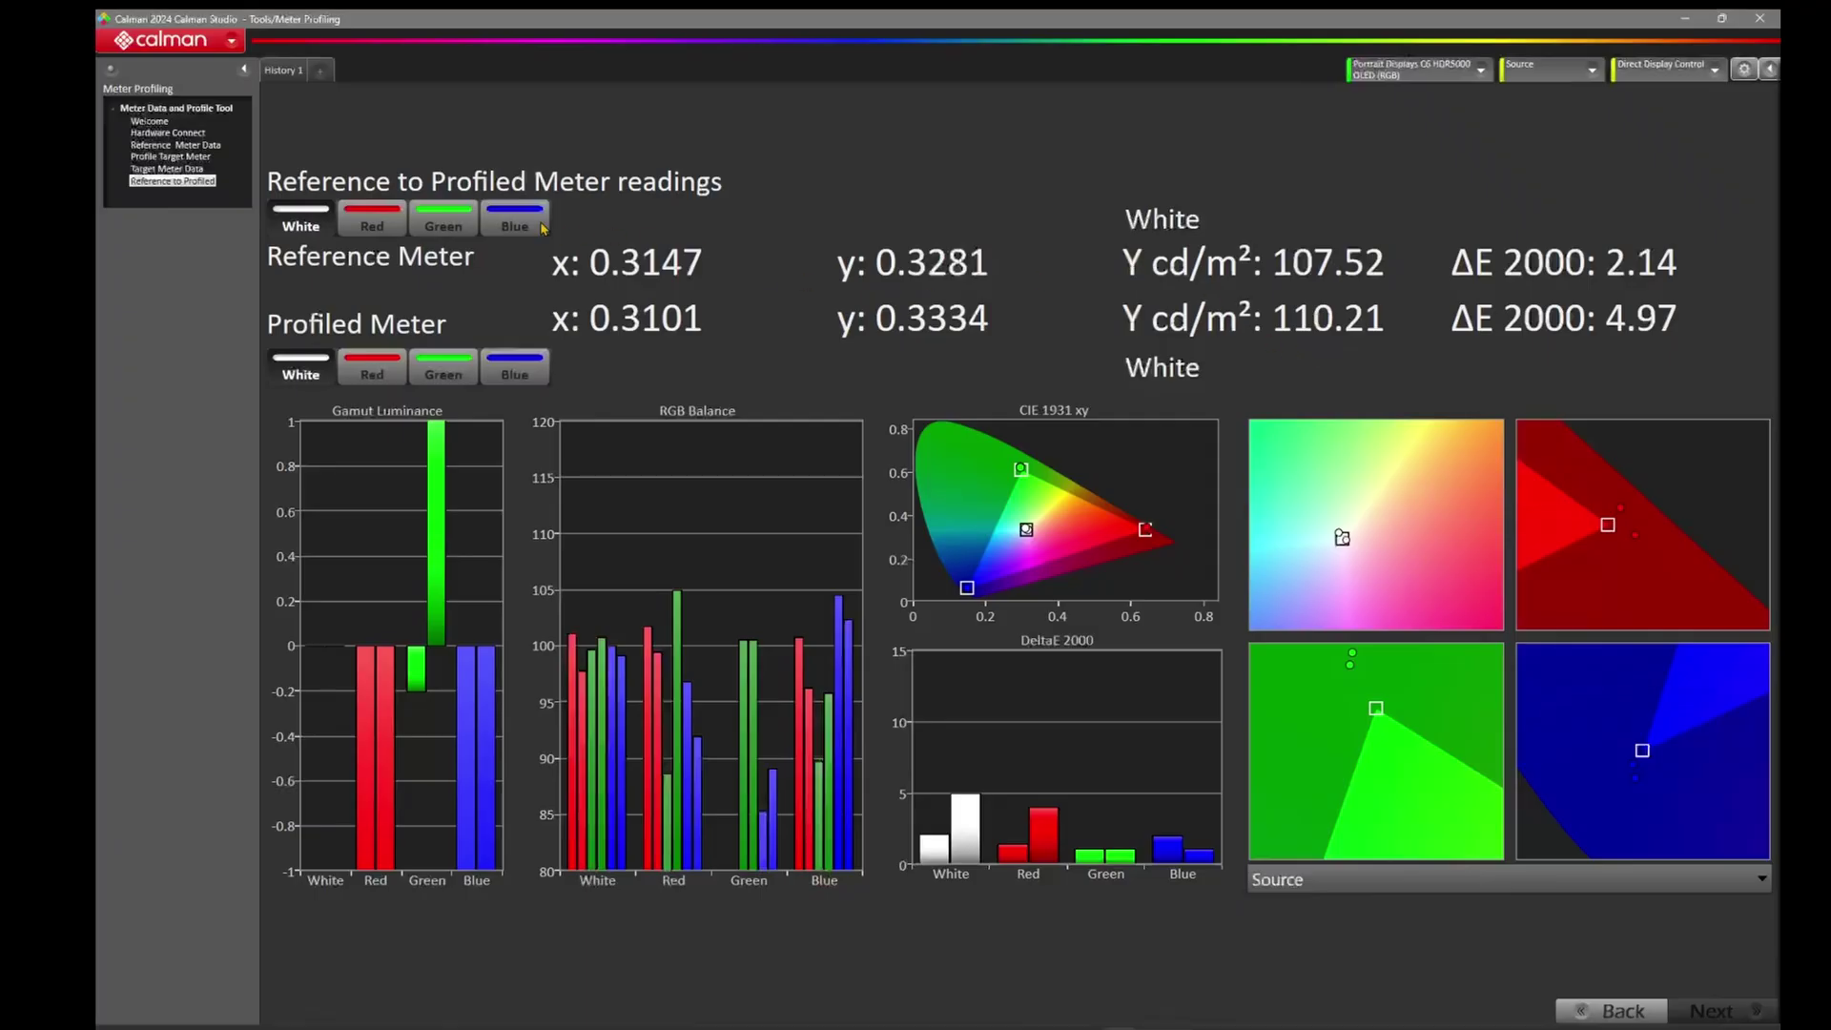
Compare Red for both meters (ΔE 1.38 versus 4.03), then select the reference Green reading.
left_click(372, 224)
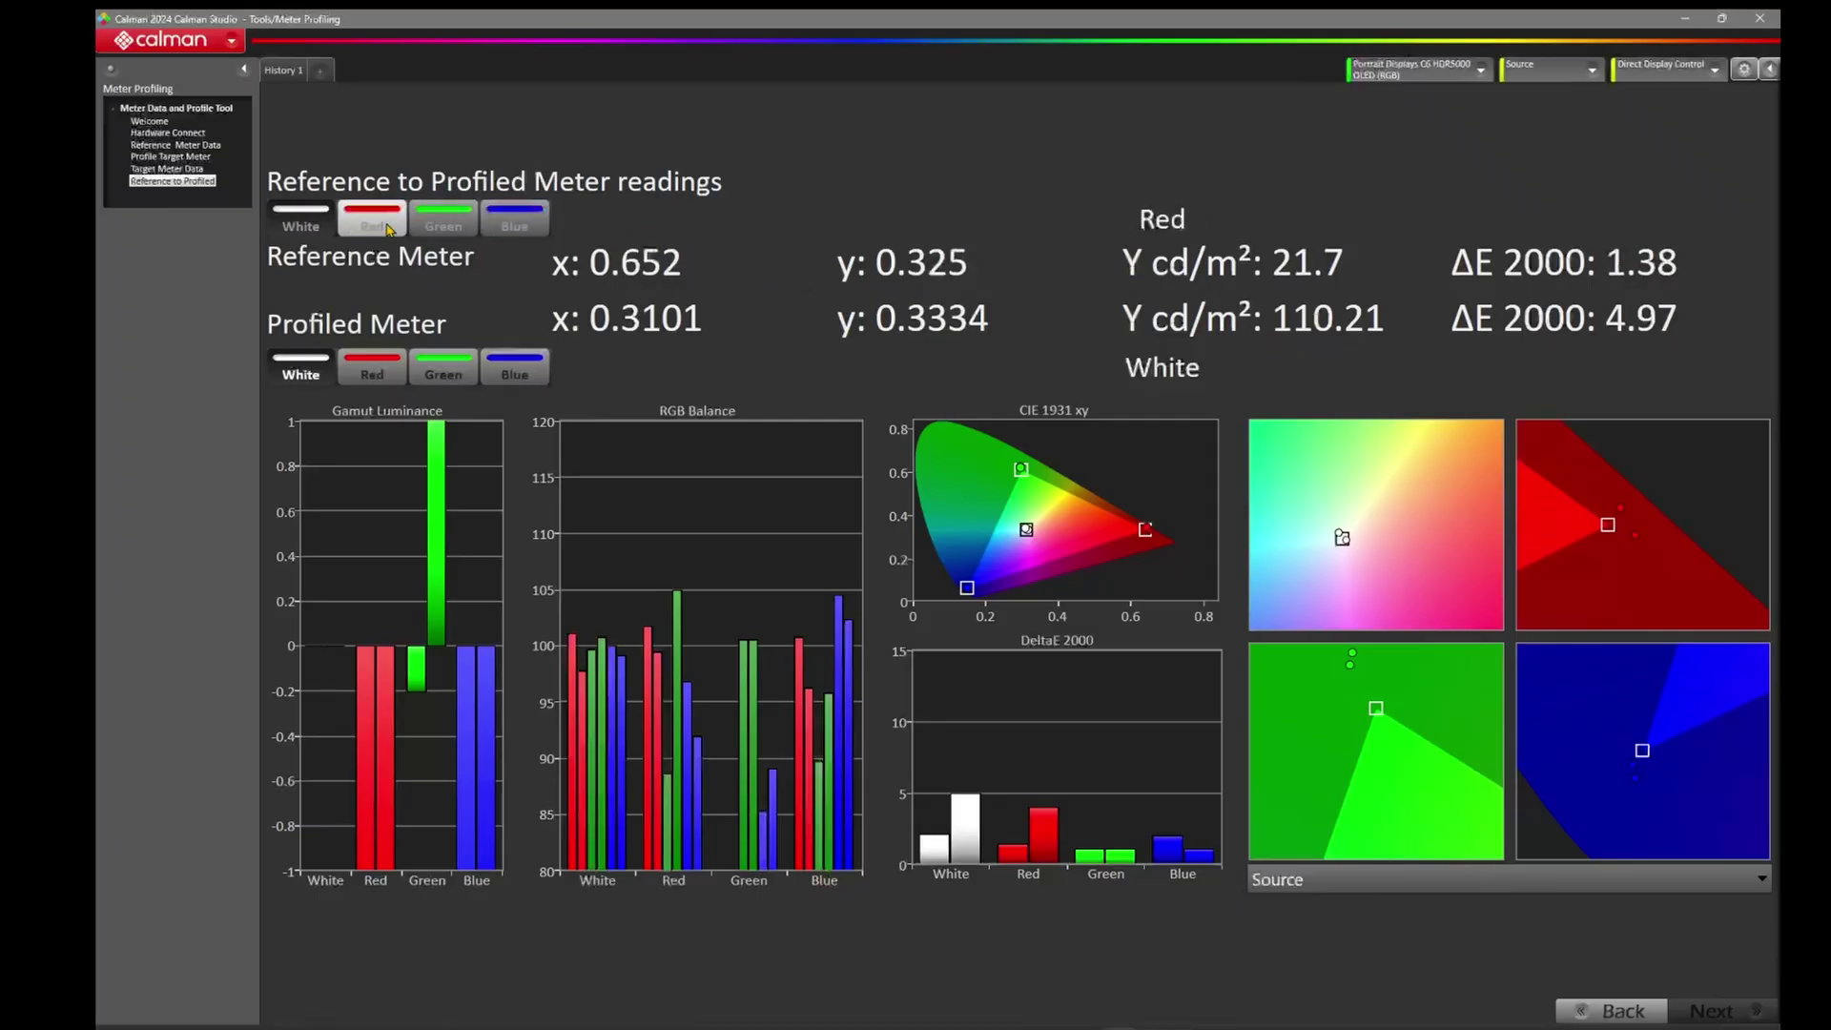
left_click(376, 371)
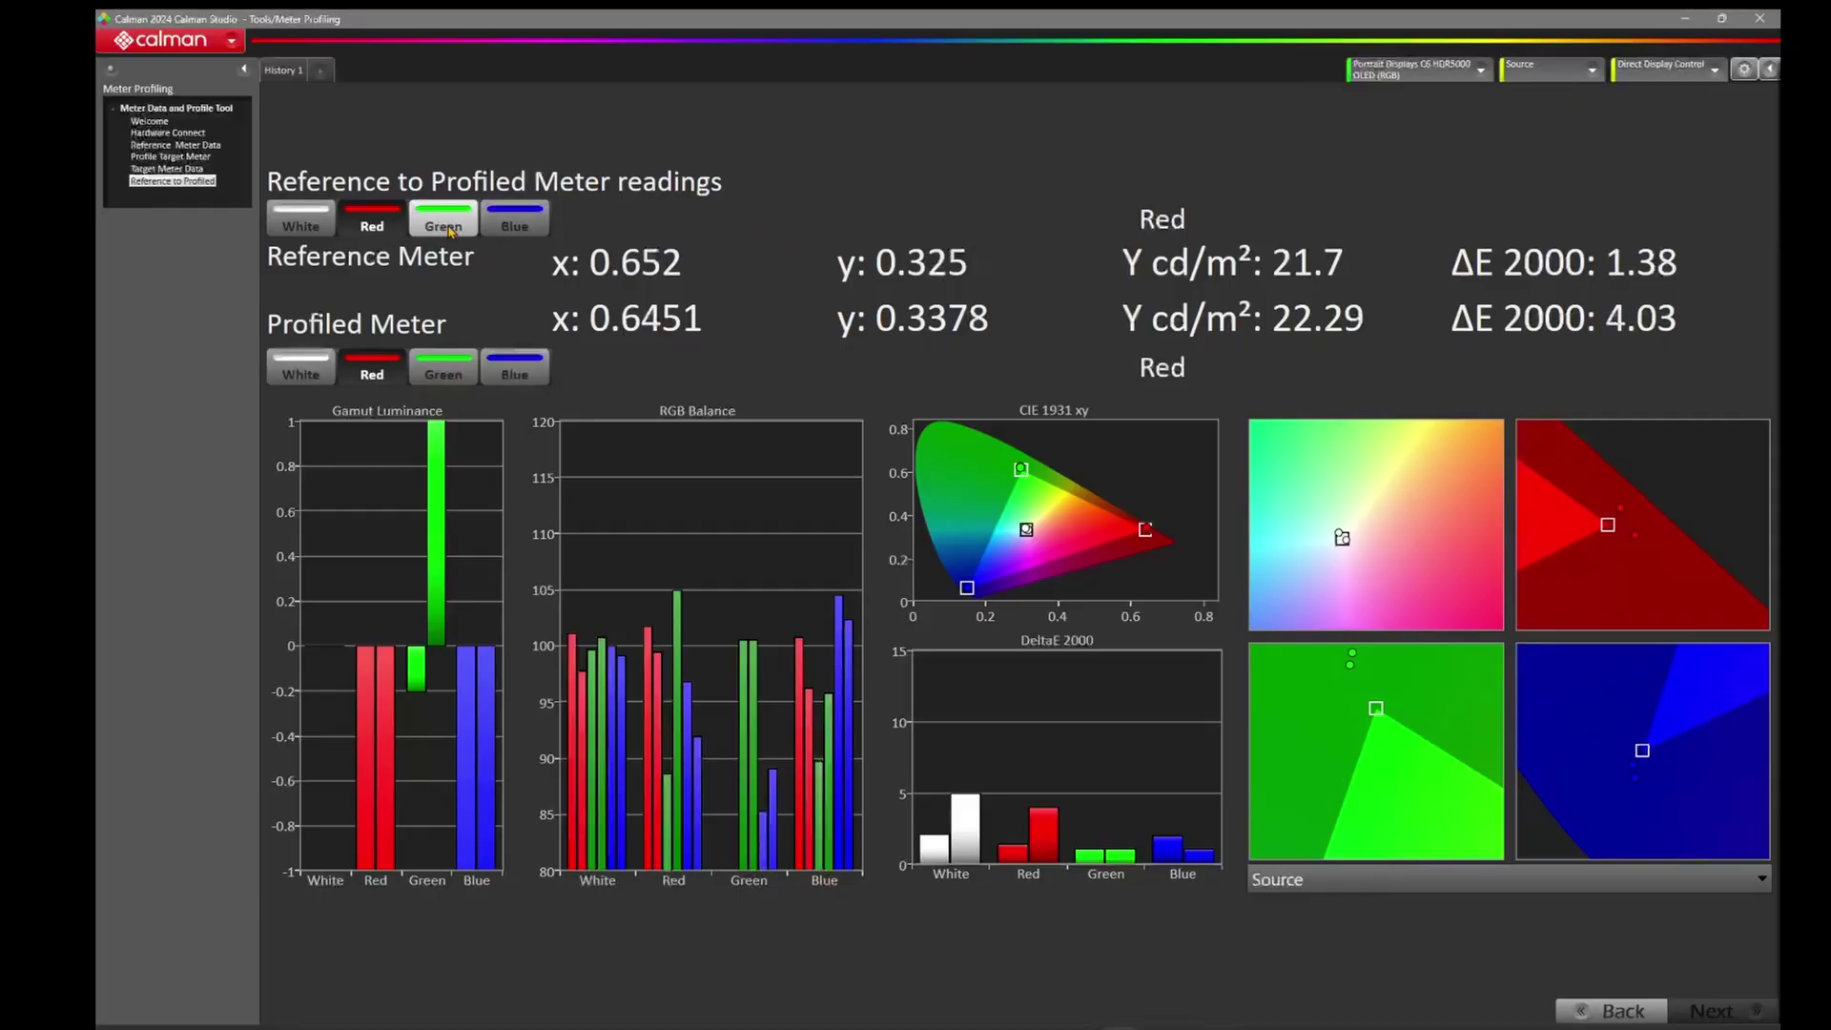
left_click(449, 227)
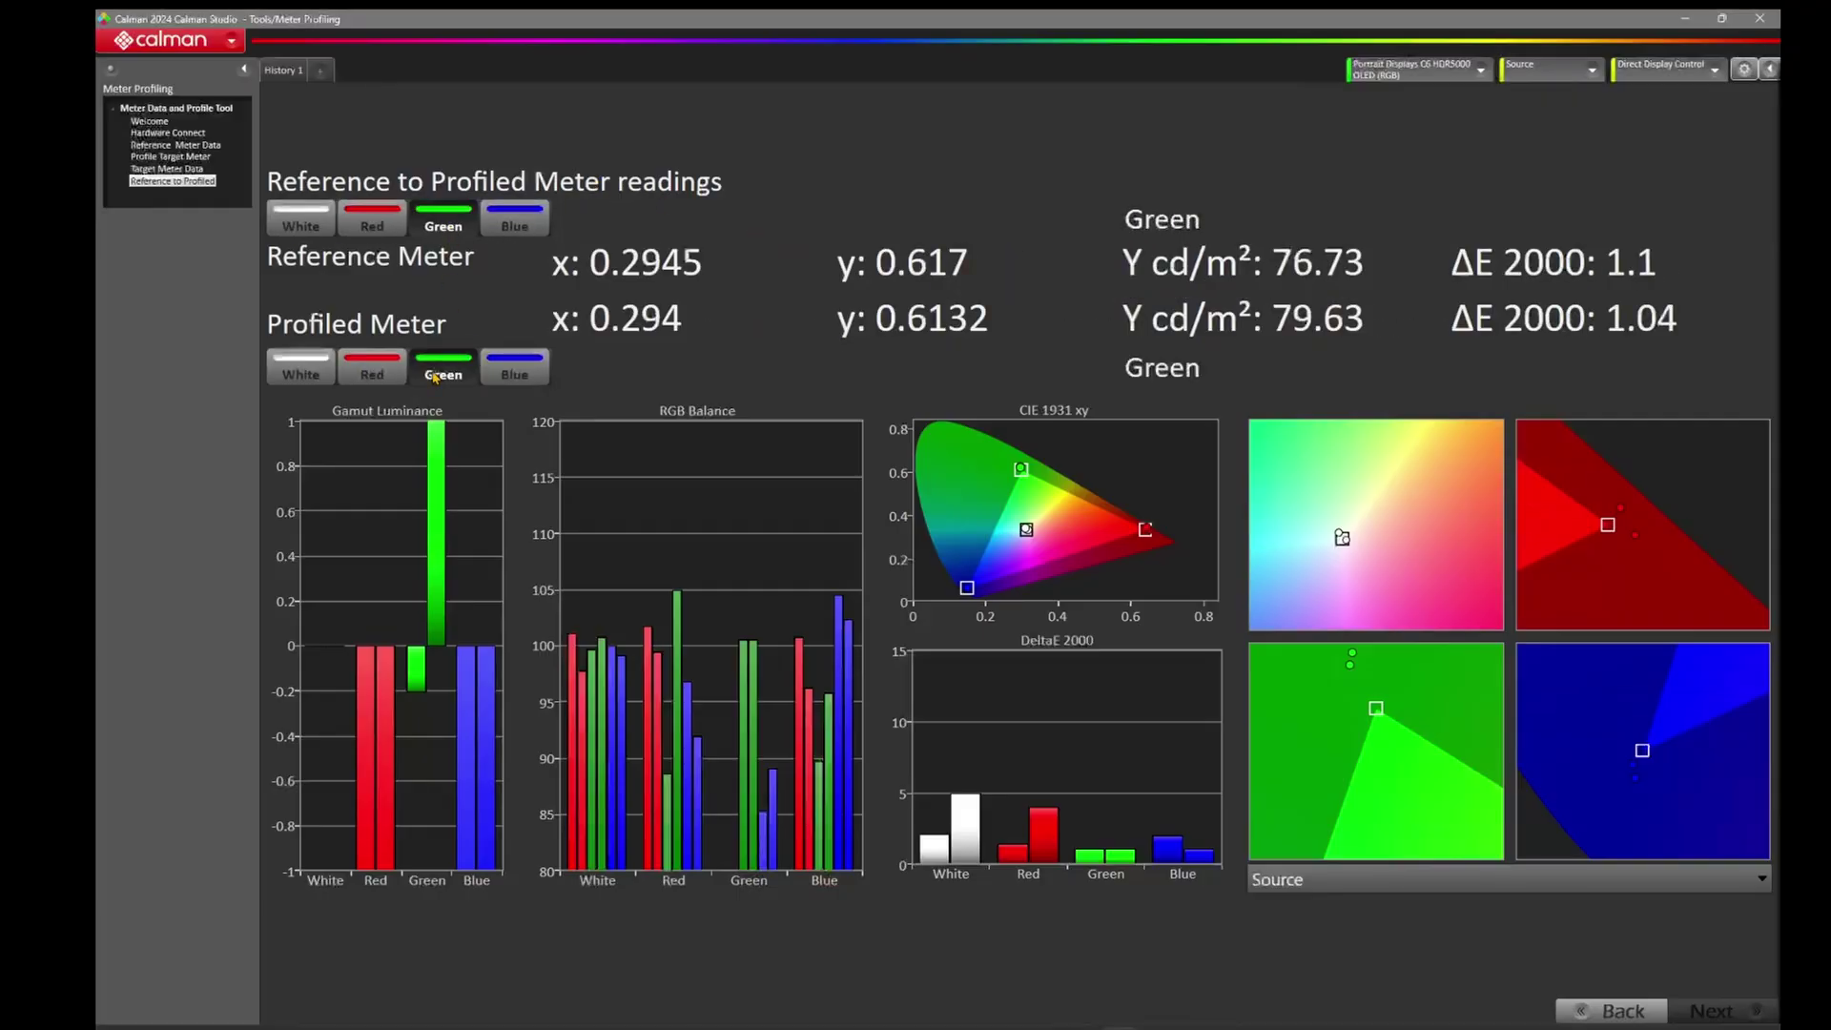